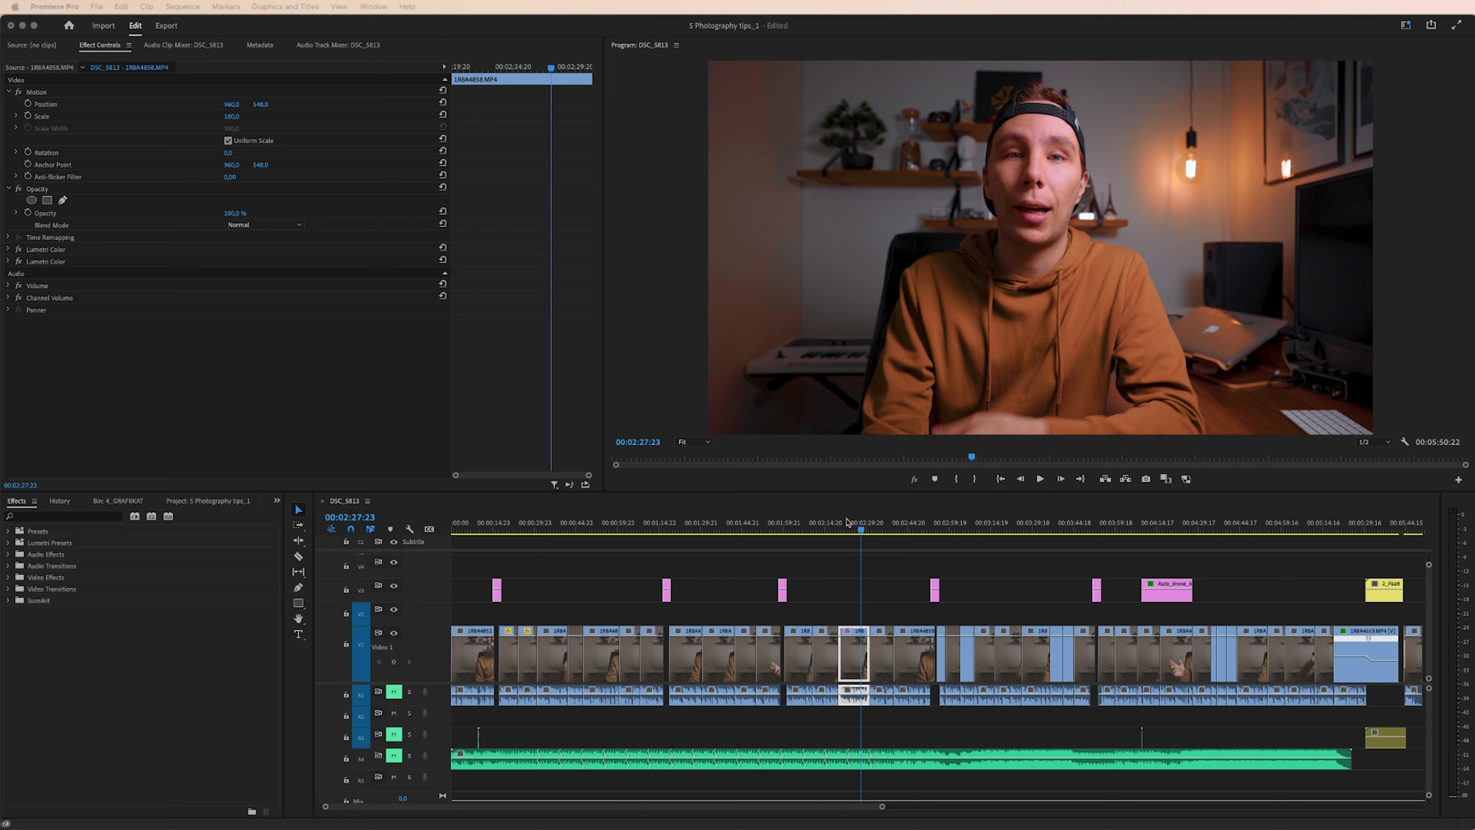
Toggle both Lumetri Color grades on clip 1R8A4858.MP4 off and back on to compare.
left_click(104, 336)
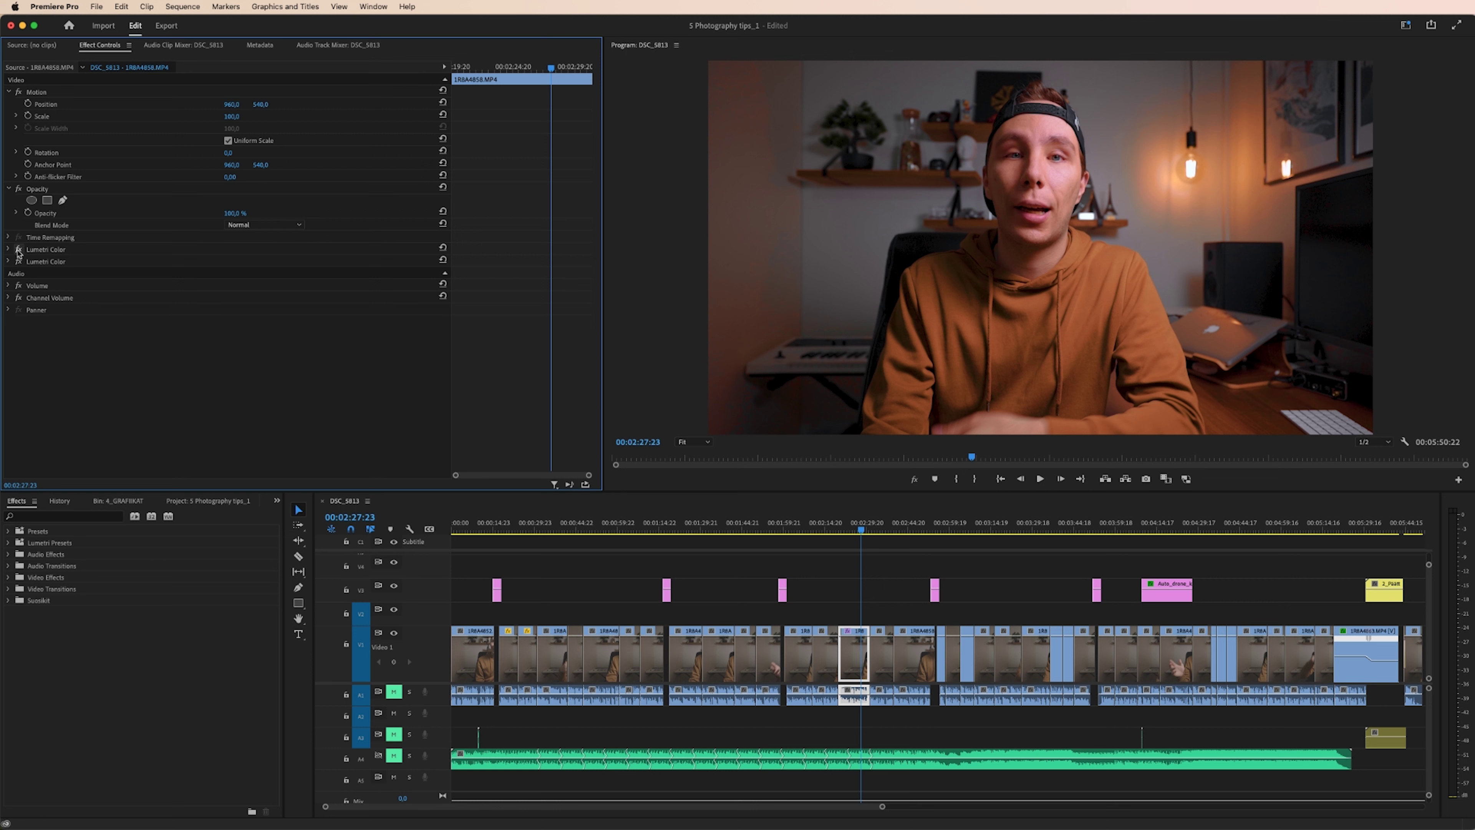
left_click(18, 251)
left_click(18, 262)
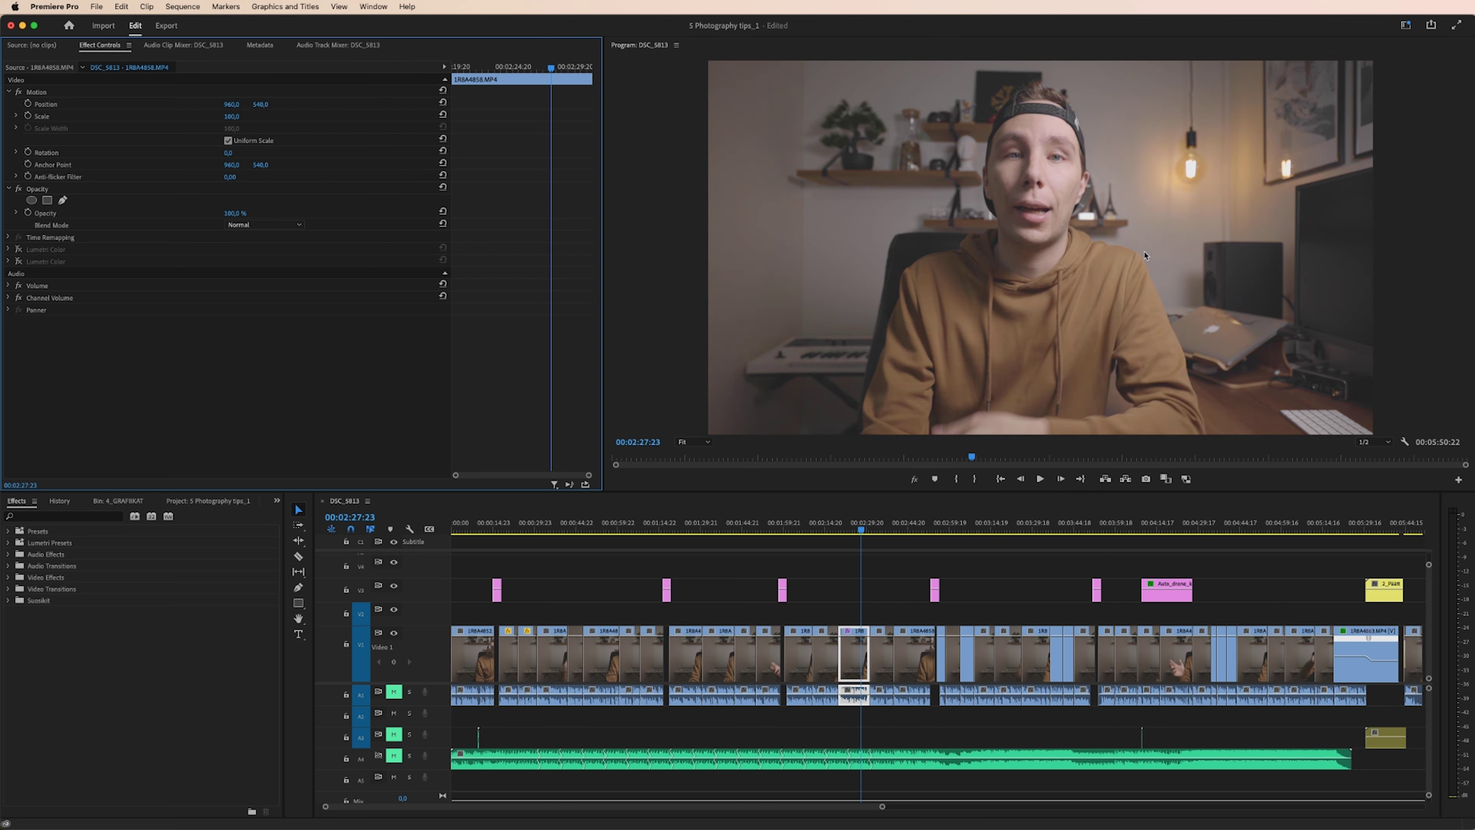
left_click(18, 250)
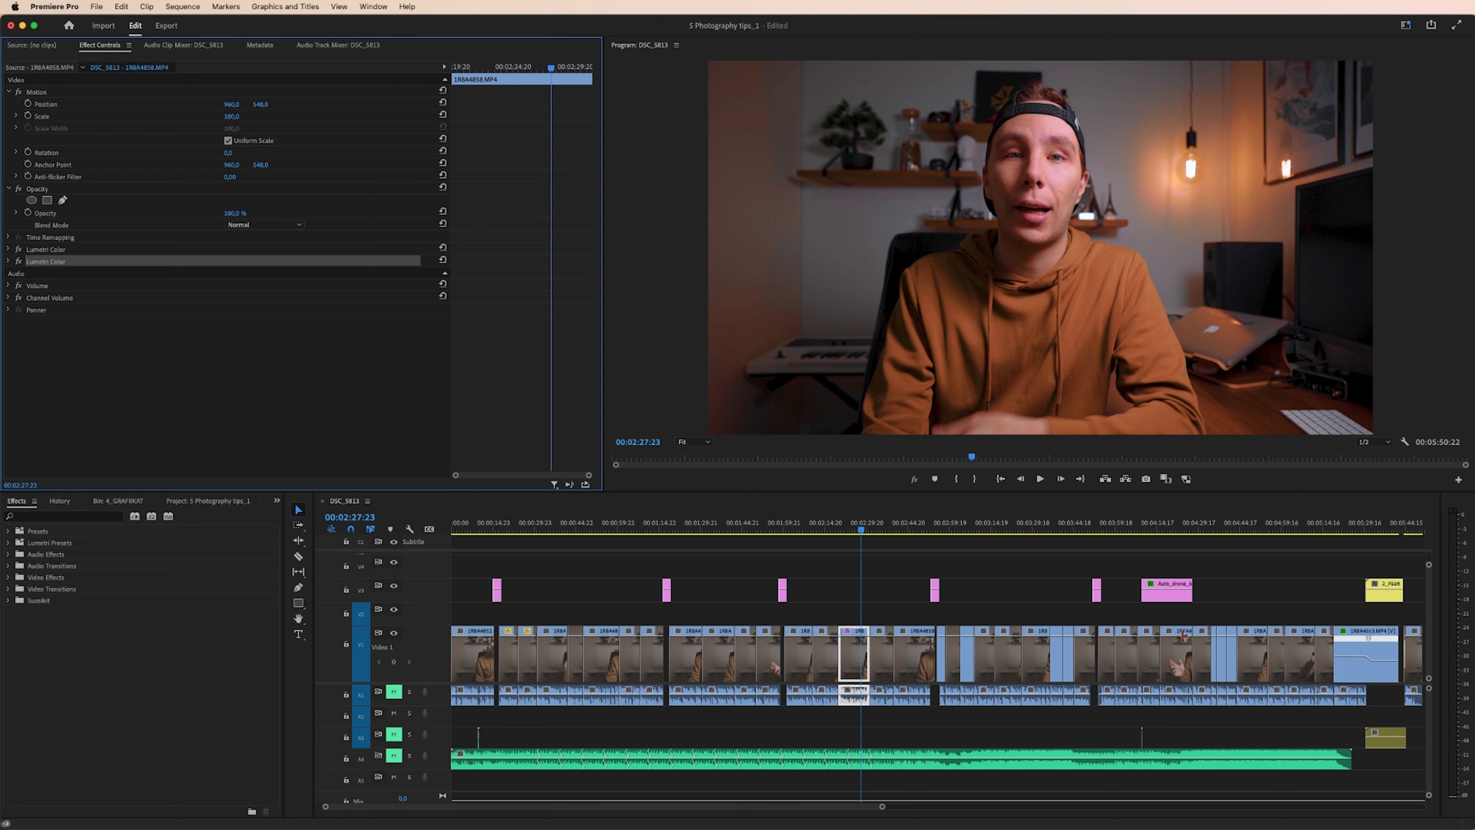
Select both Lumetri Color effects together in Effect Controls, ready to copy.
left_click(858, 652)
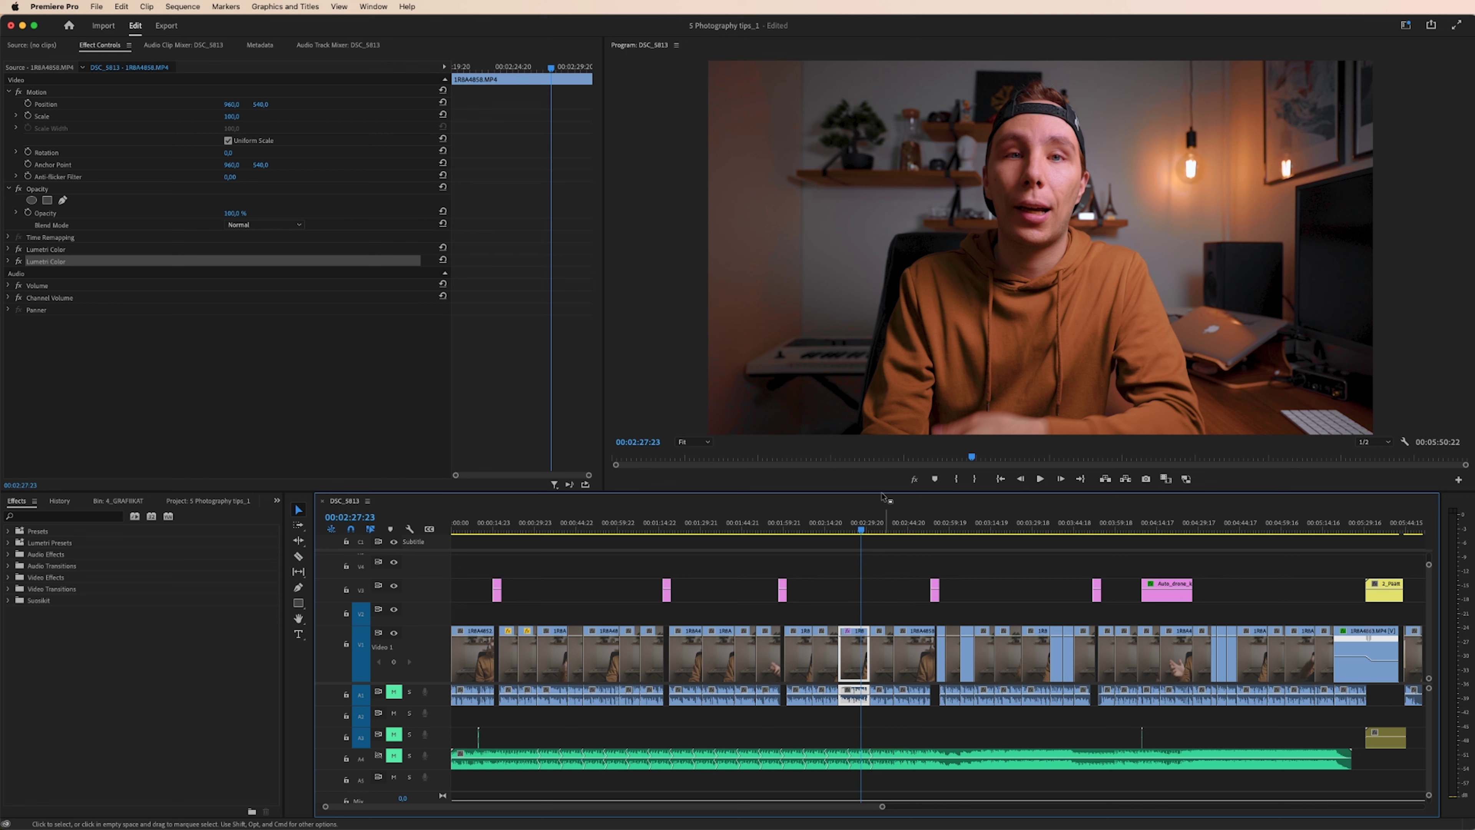
left_click(882, 526)
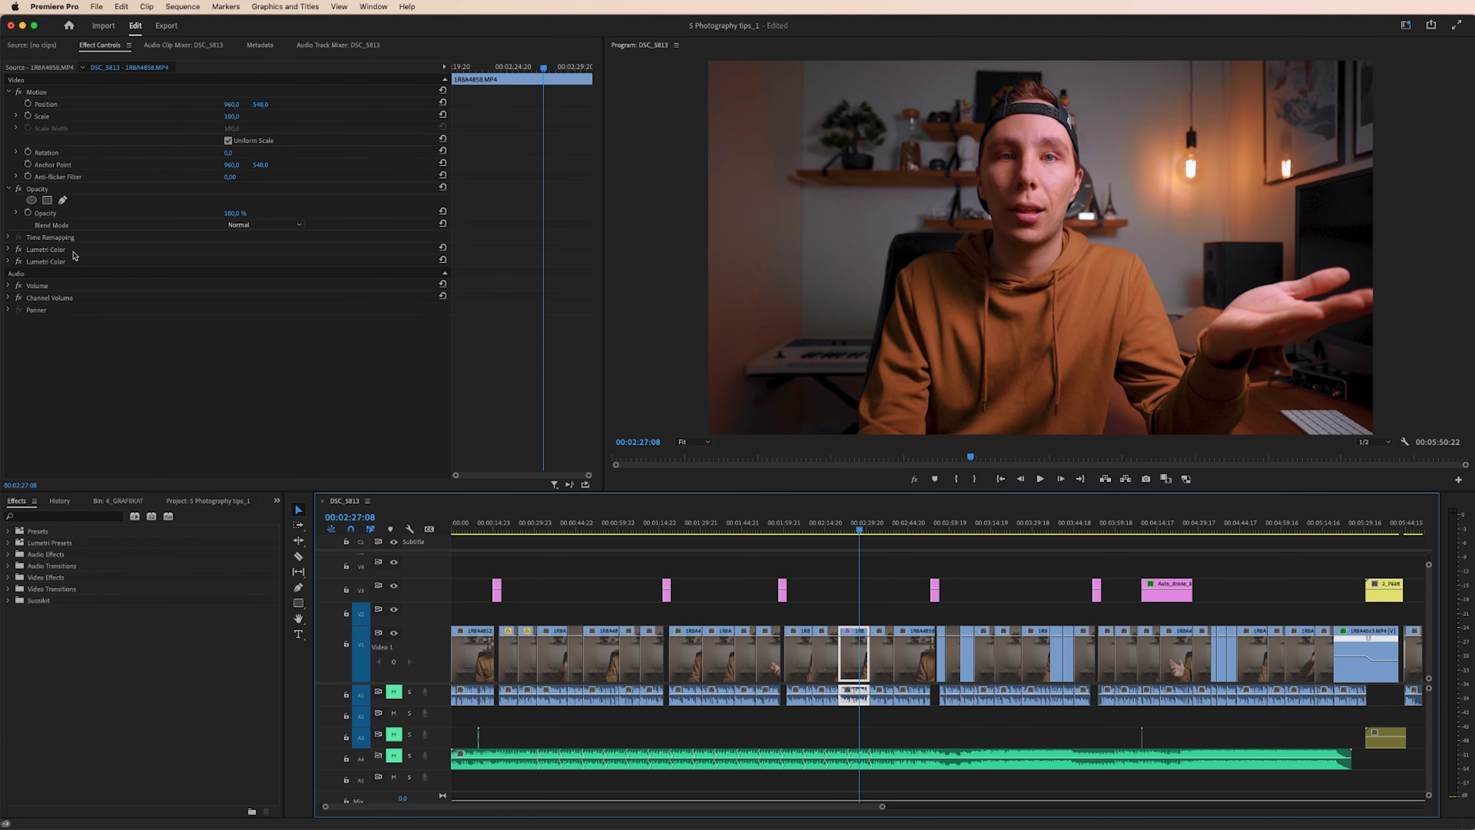
left_click(63, 250)
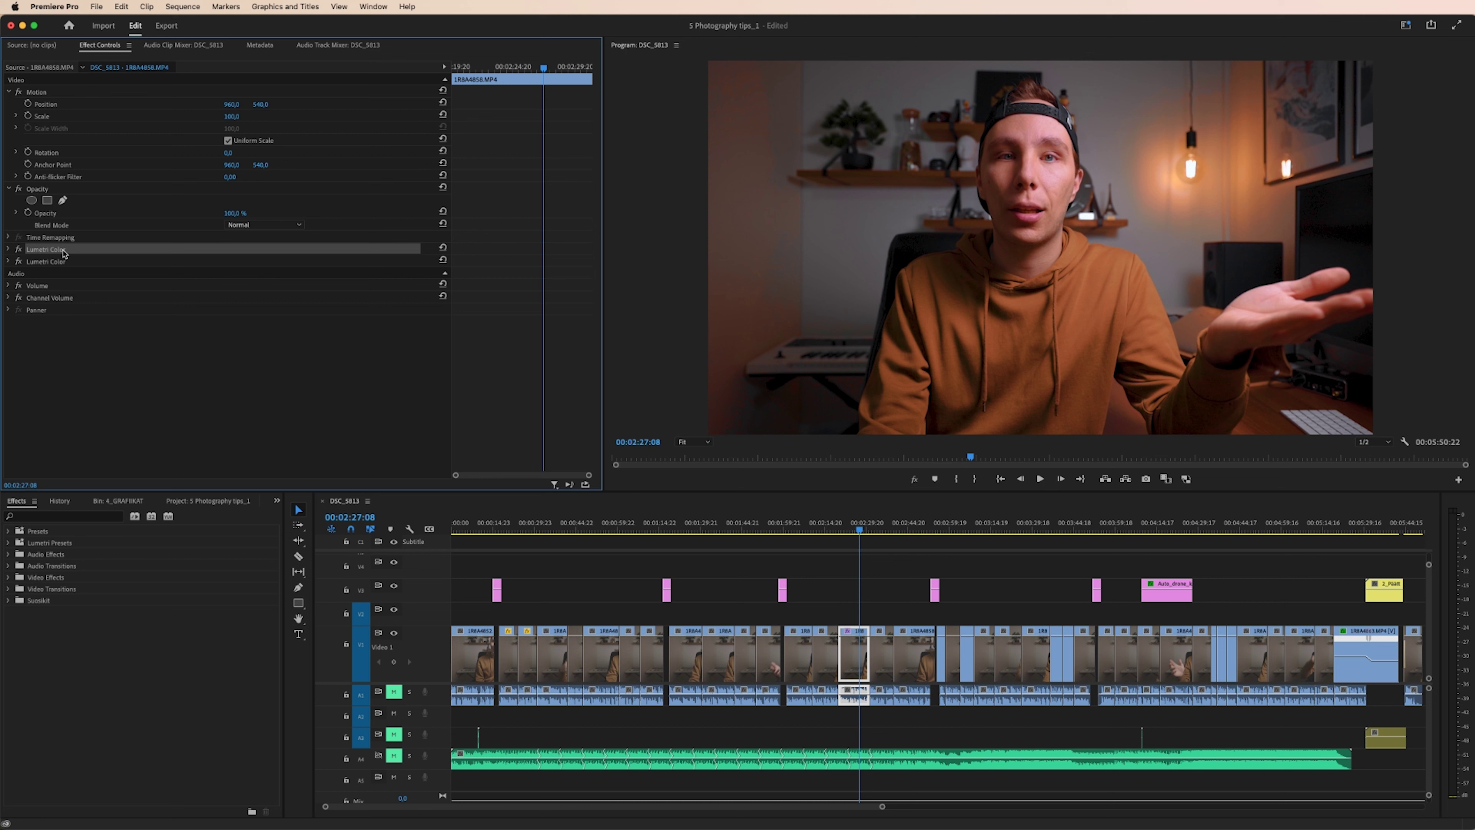
left_click(61, 261, "shift")
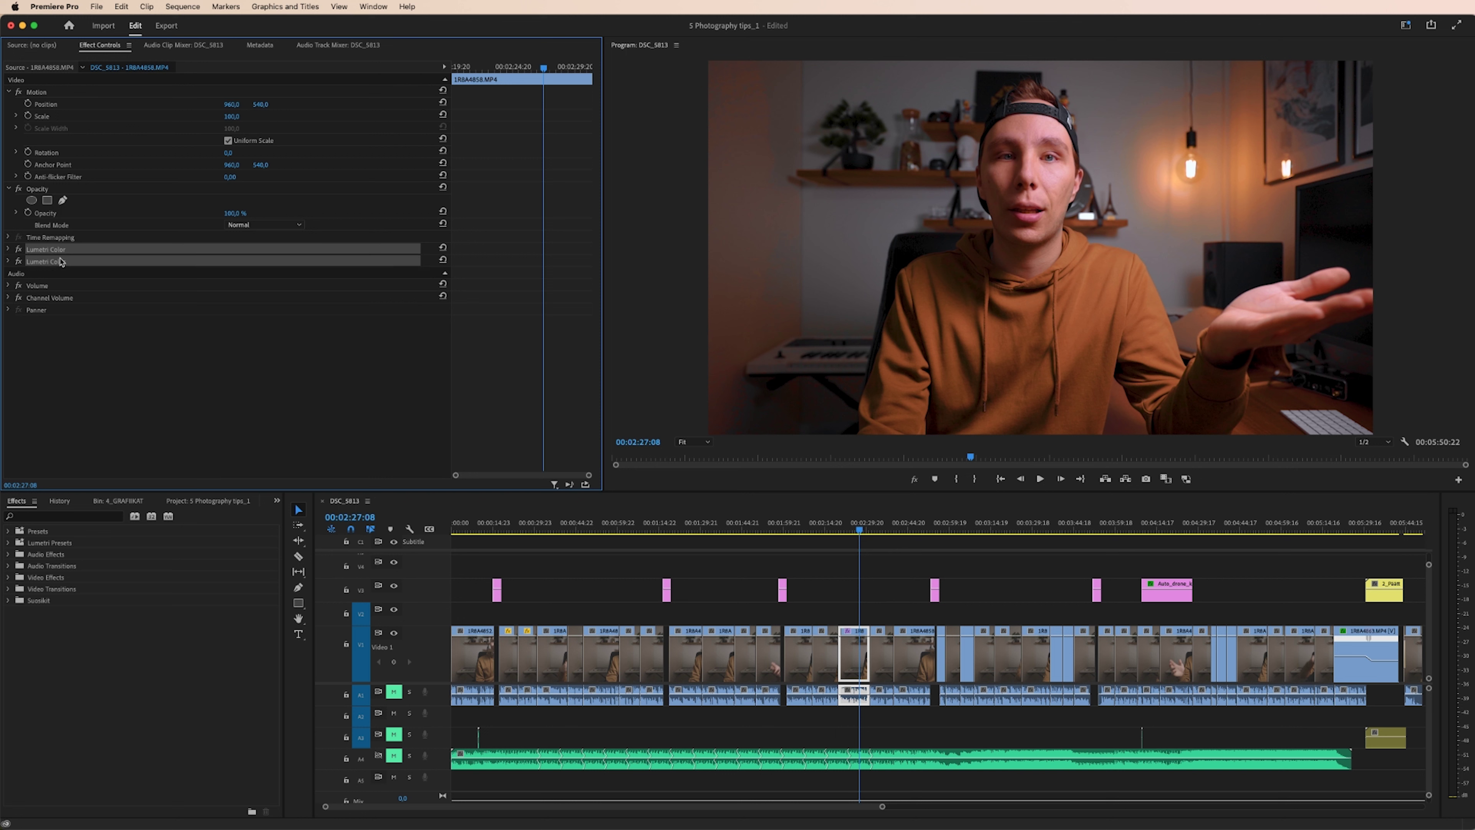
Paste the two Lumetri Color grades onto the next V1 clip, then show the project bins.
left_click(881, 621)
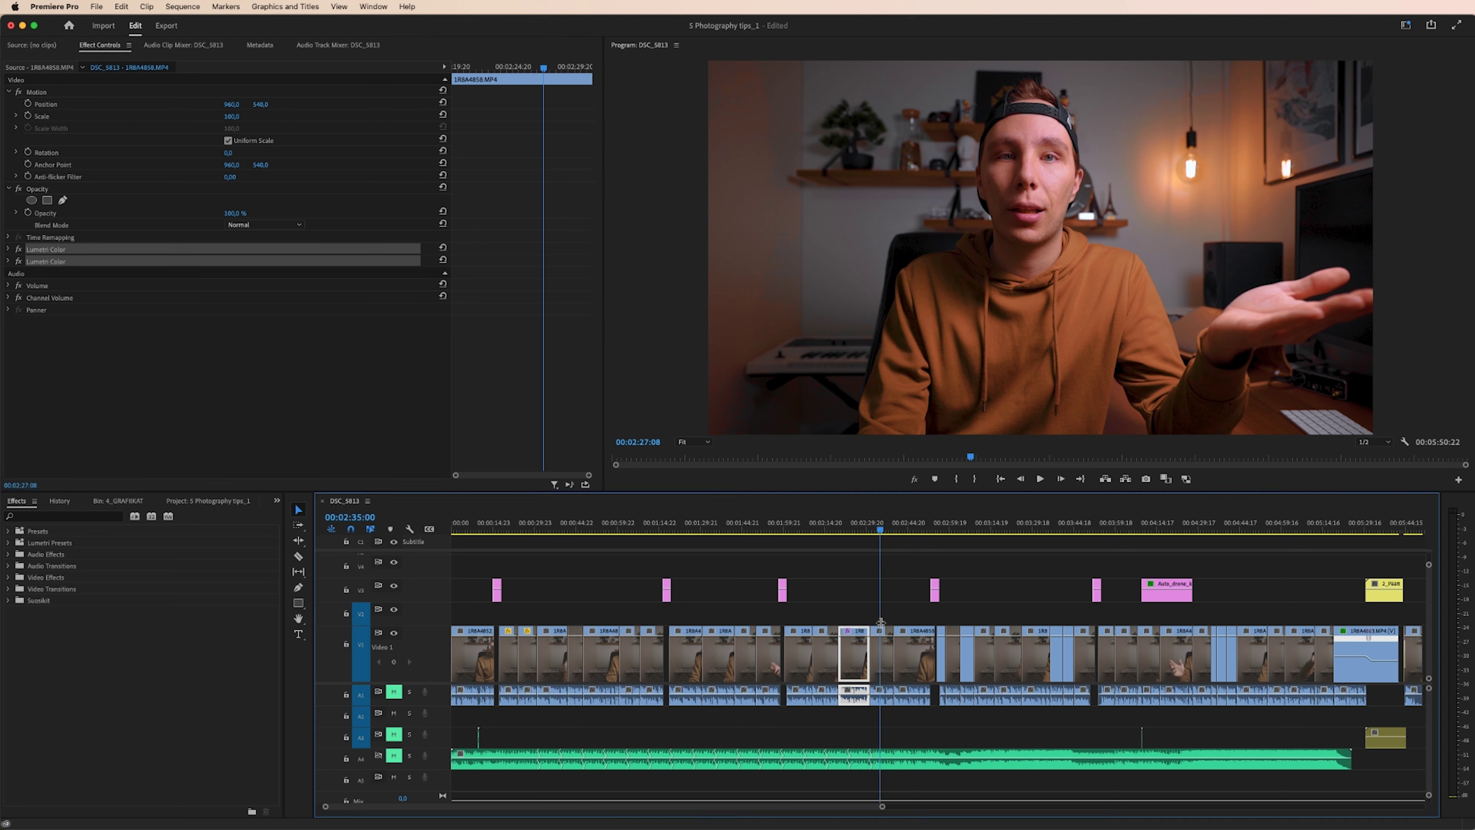
left_click(880, 639)
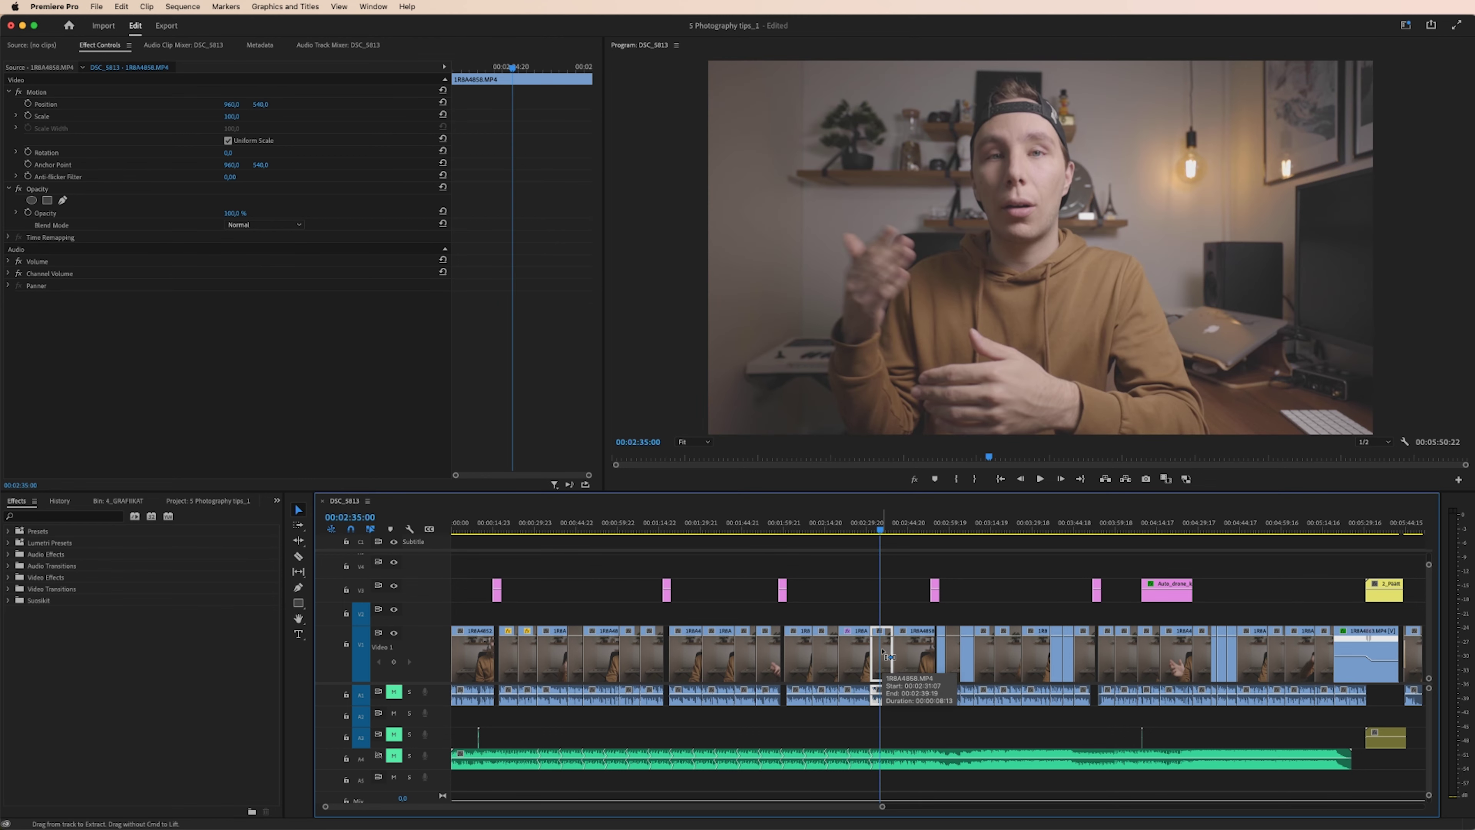
key("super+v")
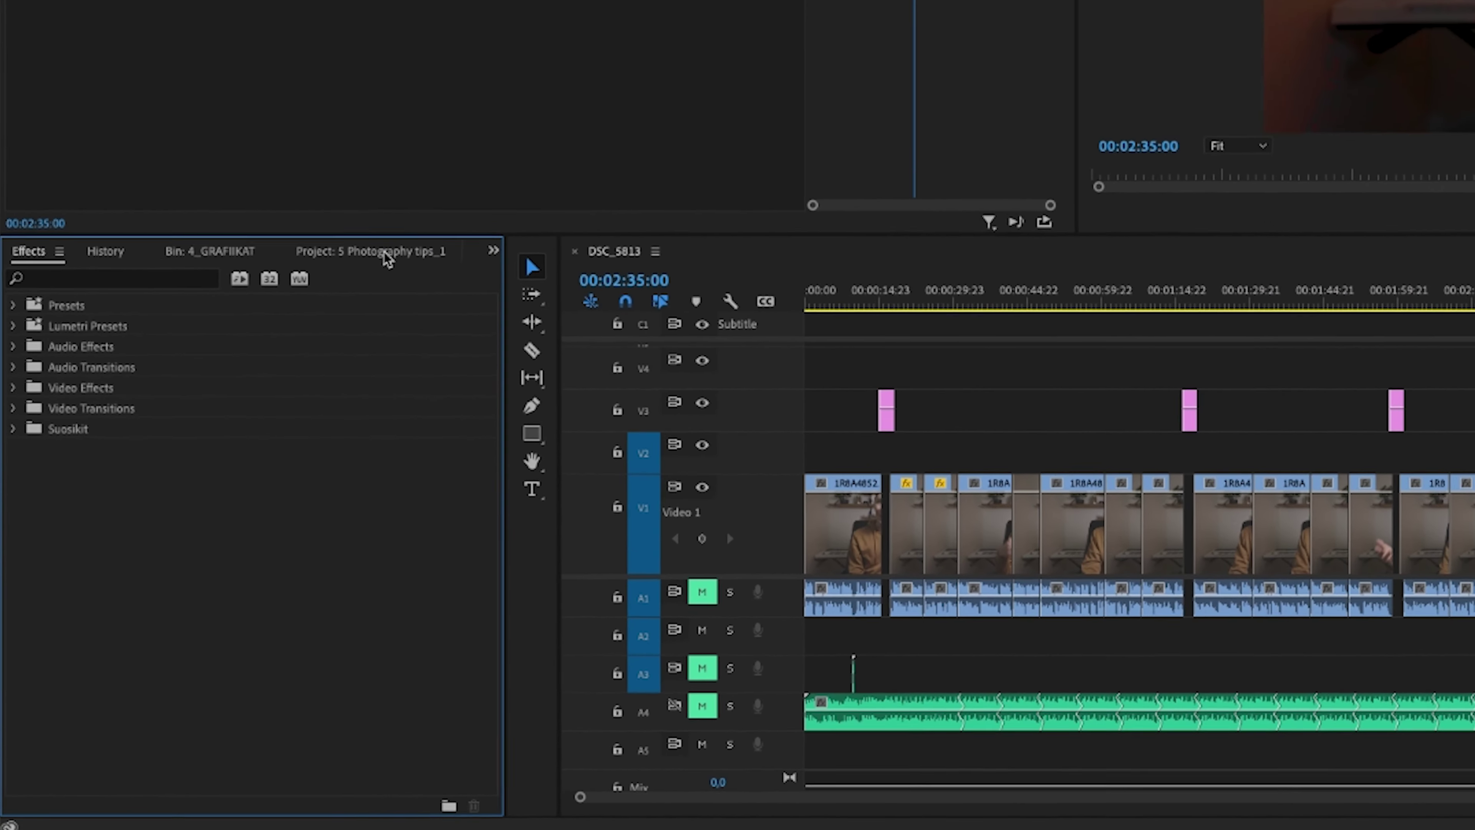
left_click(241, 468)
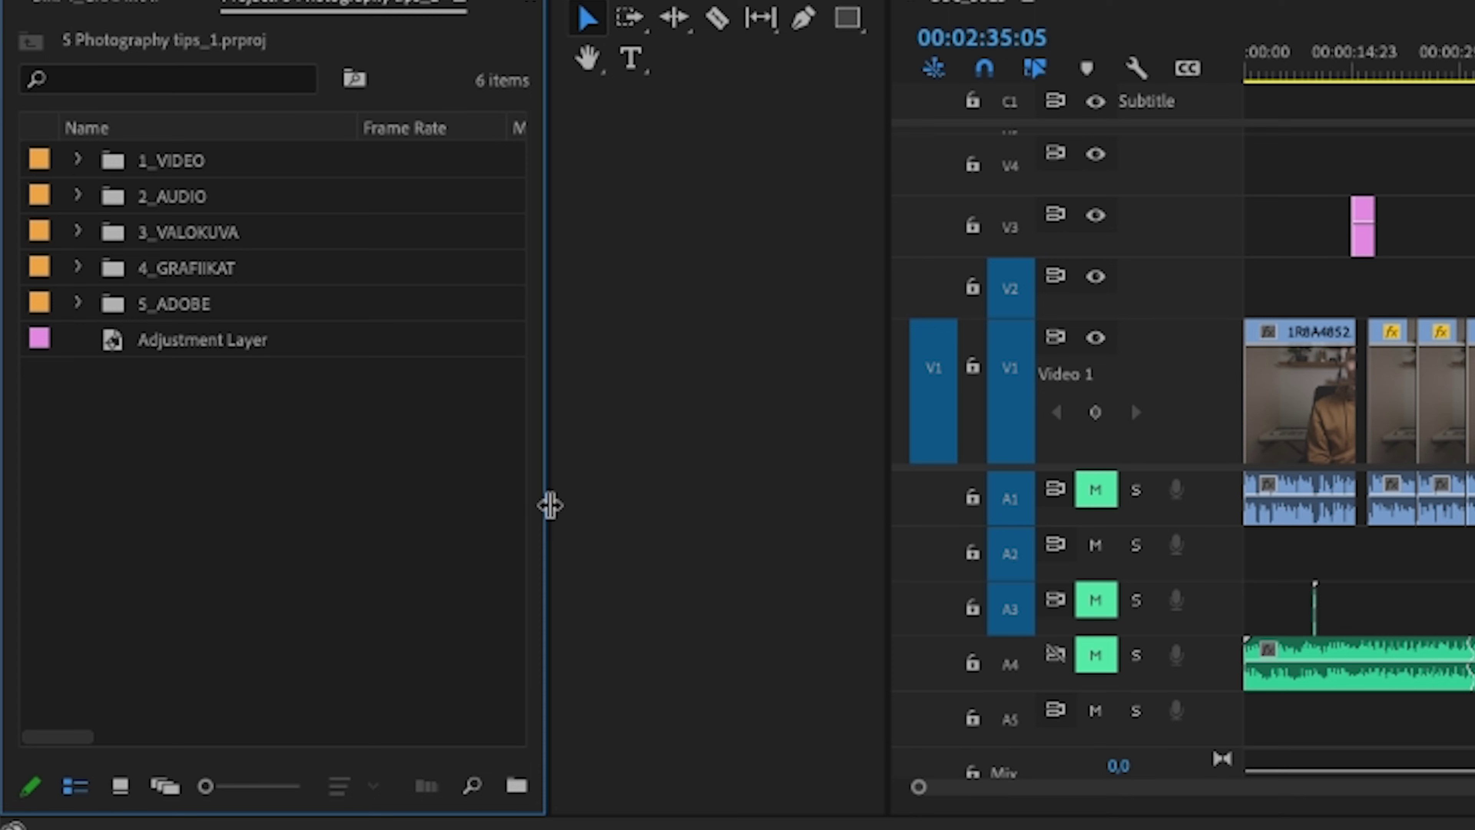
Create a 1920×1080 Adjustment Layer in the Project panel and place it on track V2.
left_click_drag(550, 506, 942, 501)
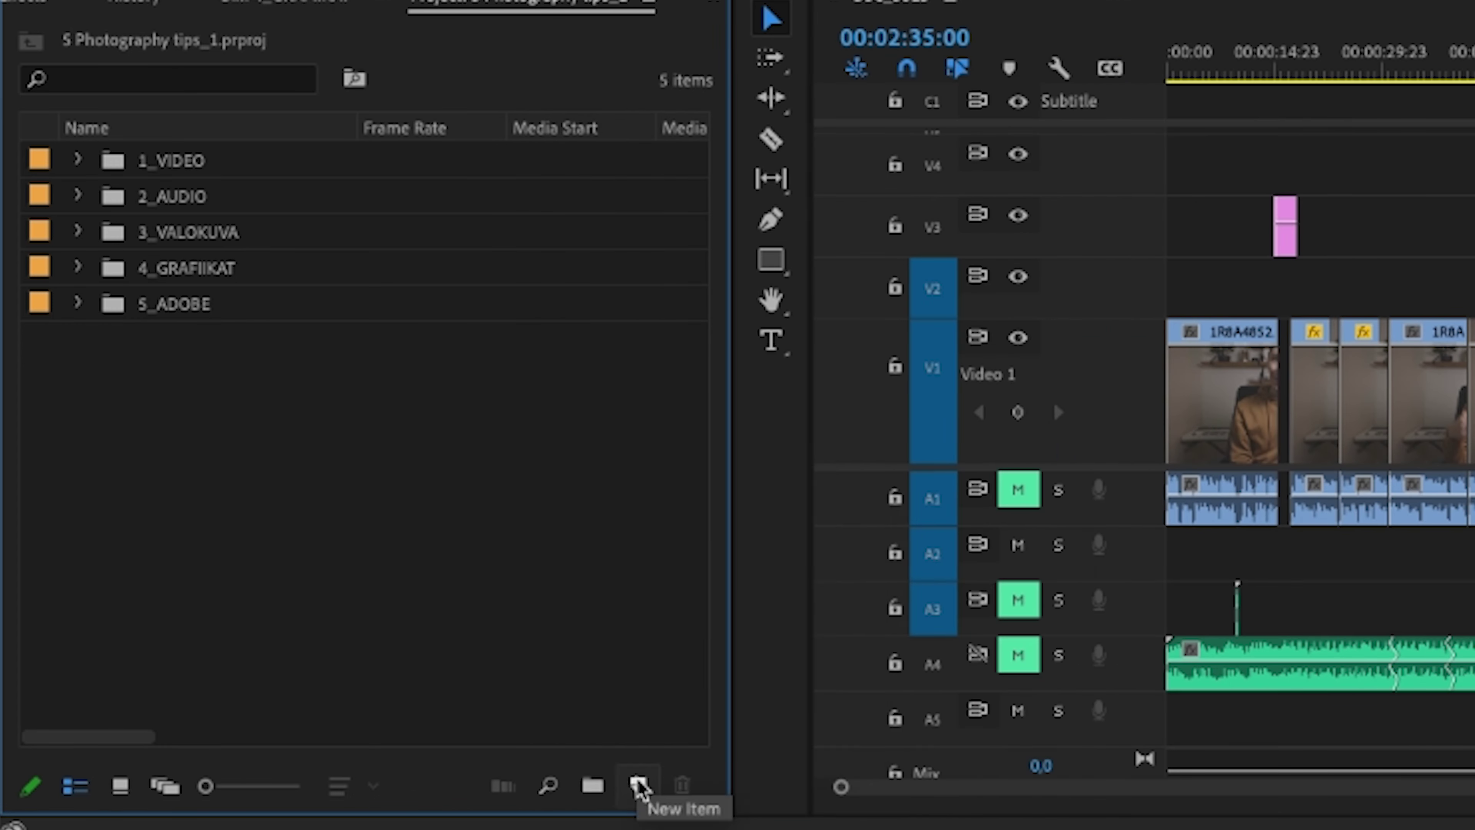
left_click(638, 784)
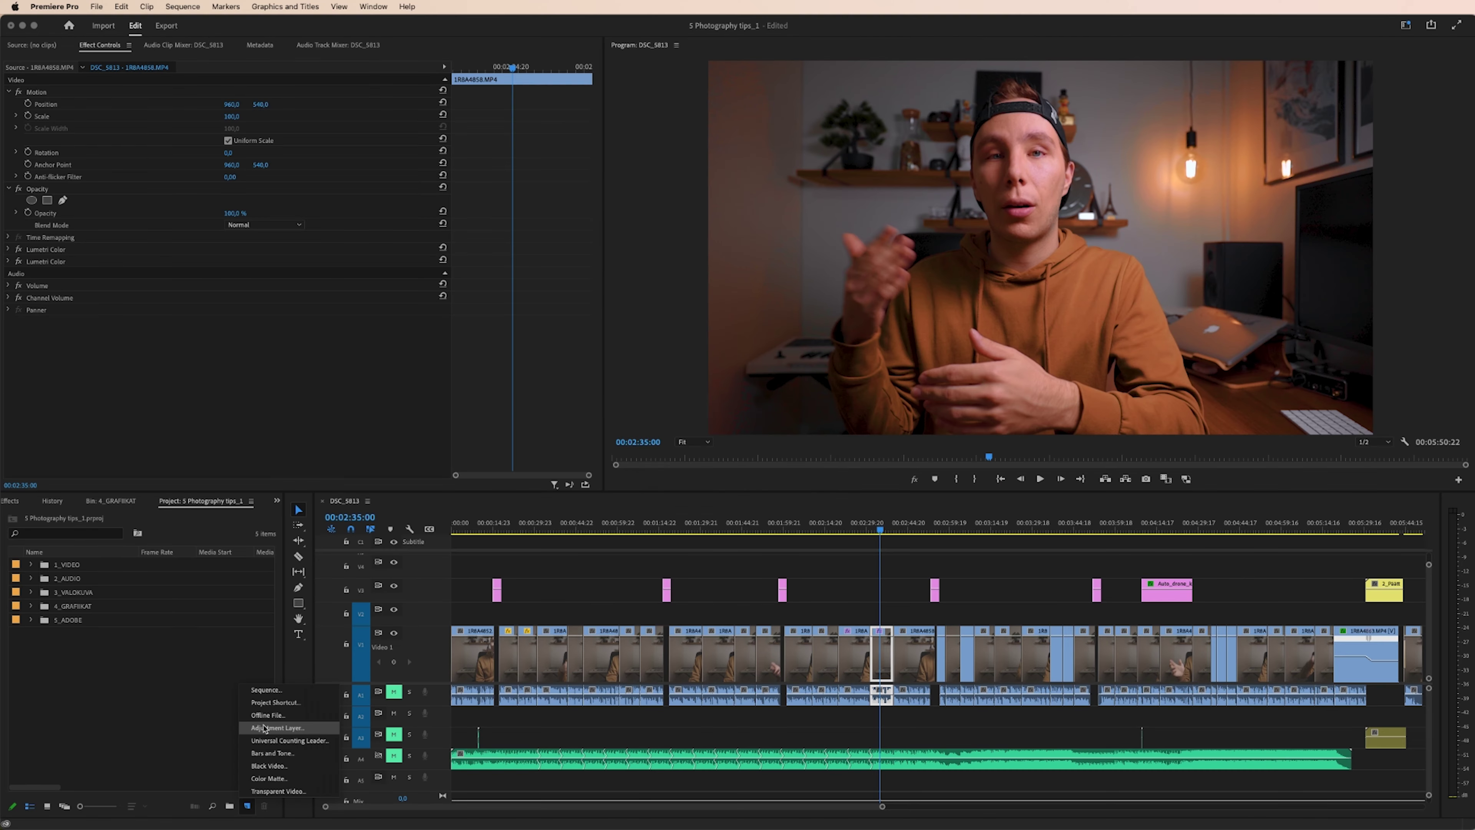
left_click(264, 728)
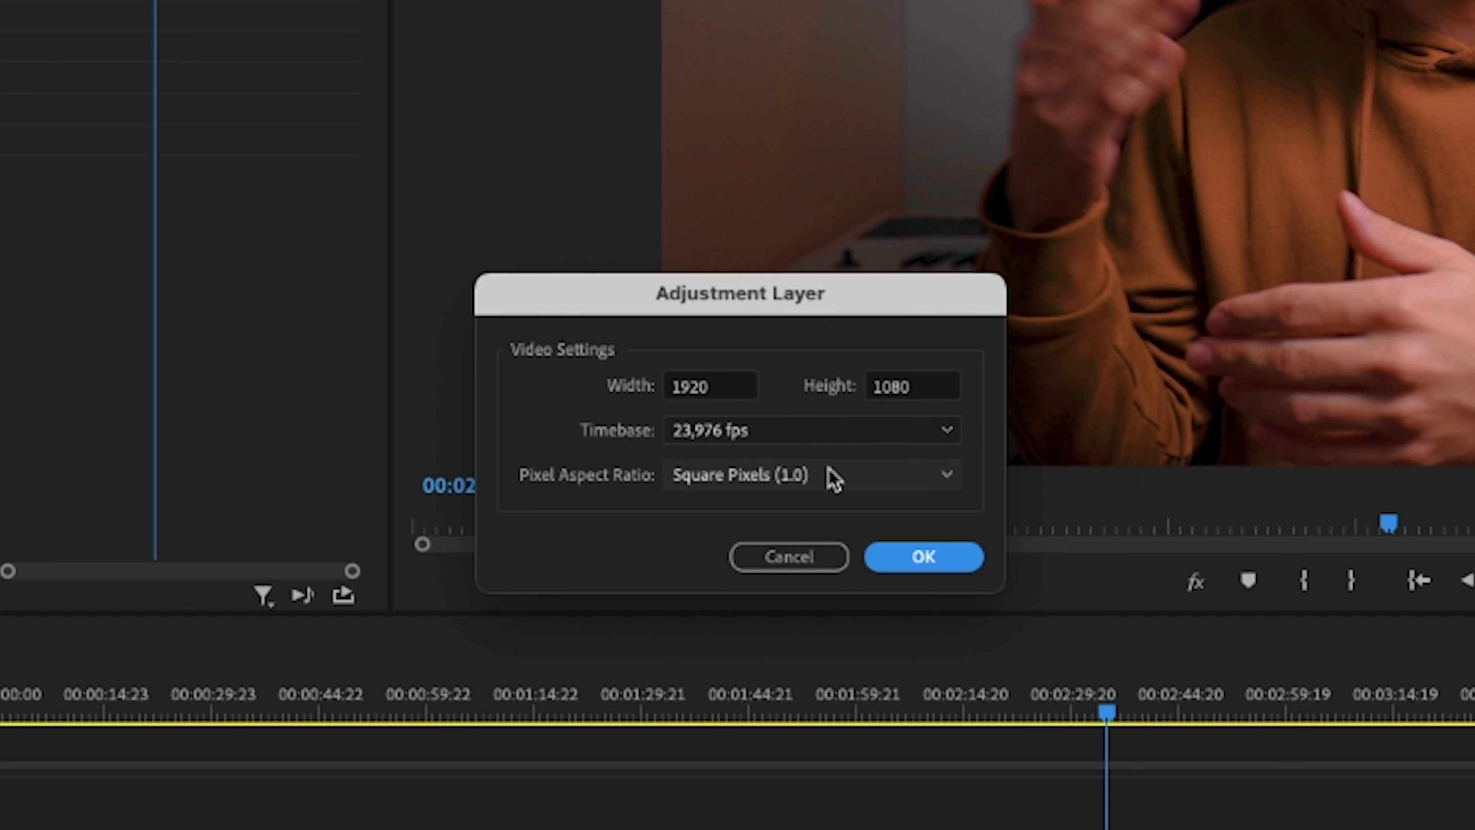
left_click(924, 557)
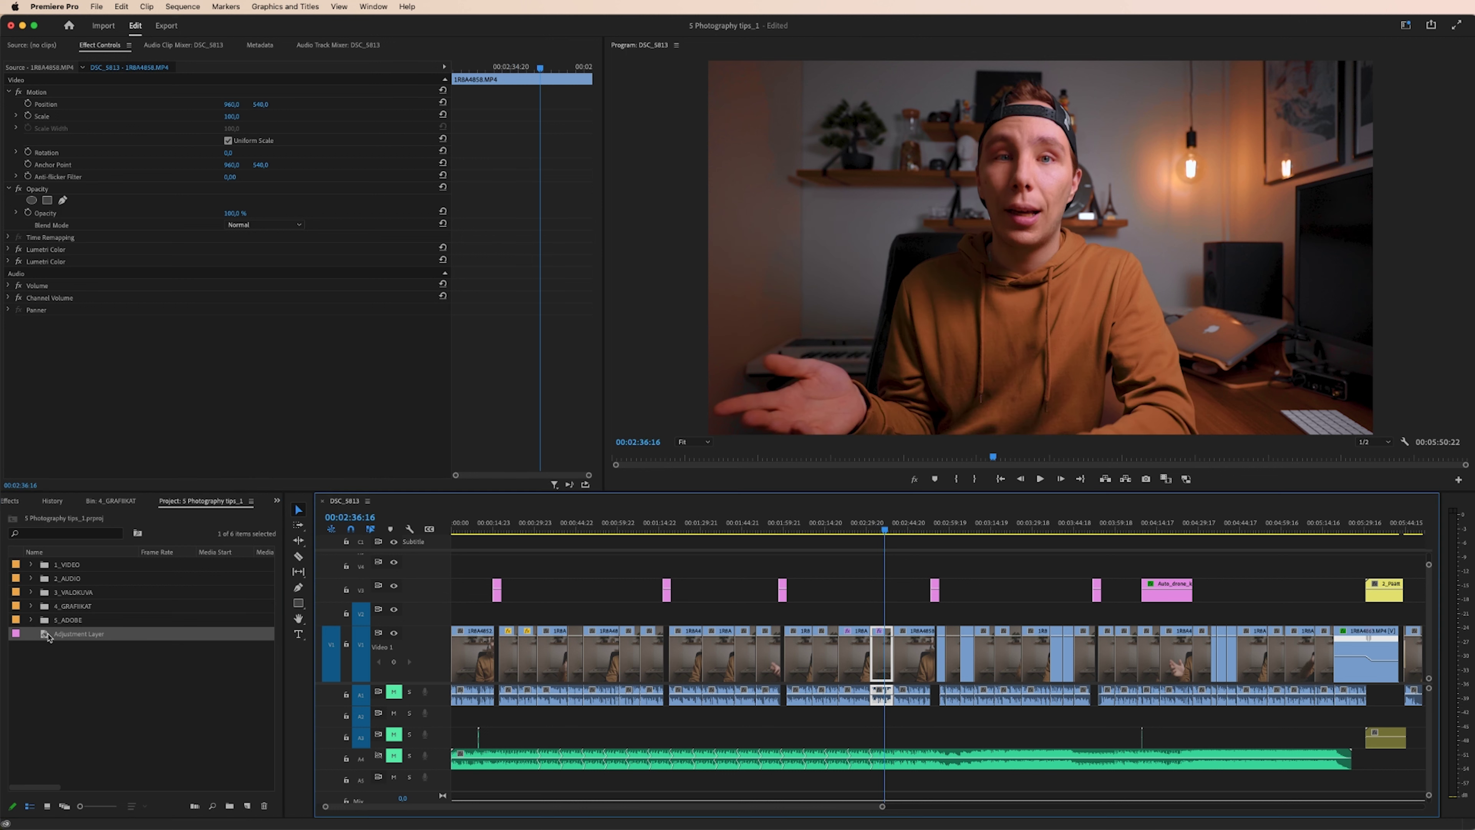
left_click_drag(52, 635, 1399, 606)
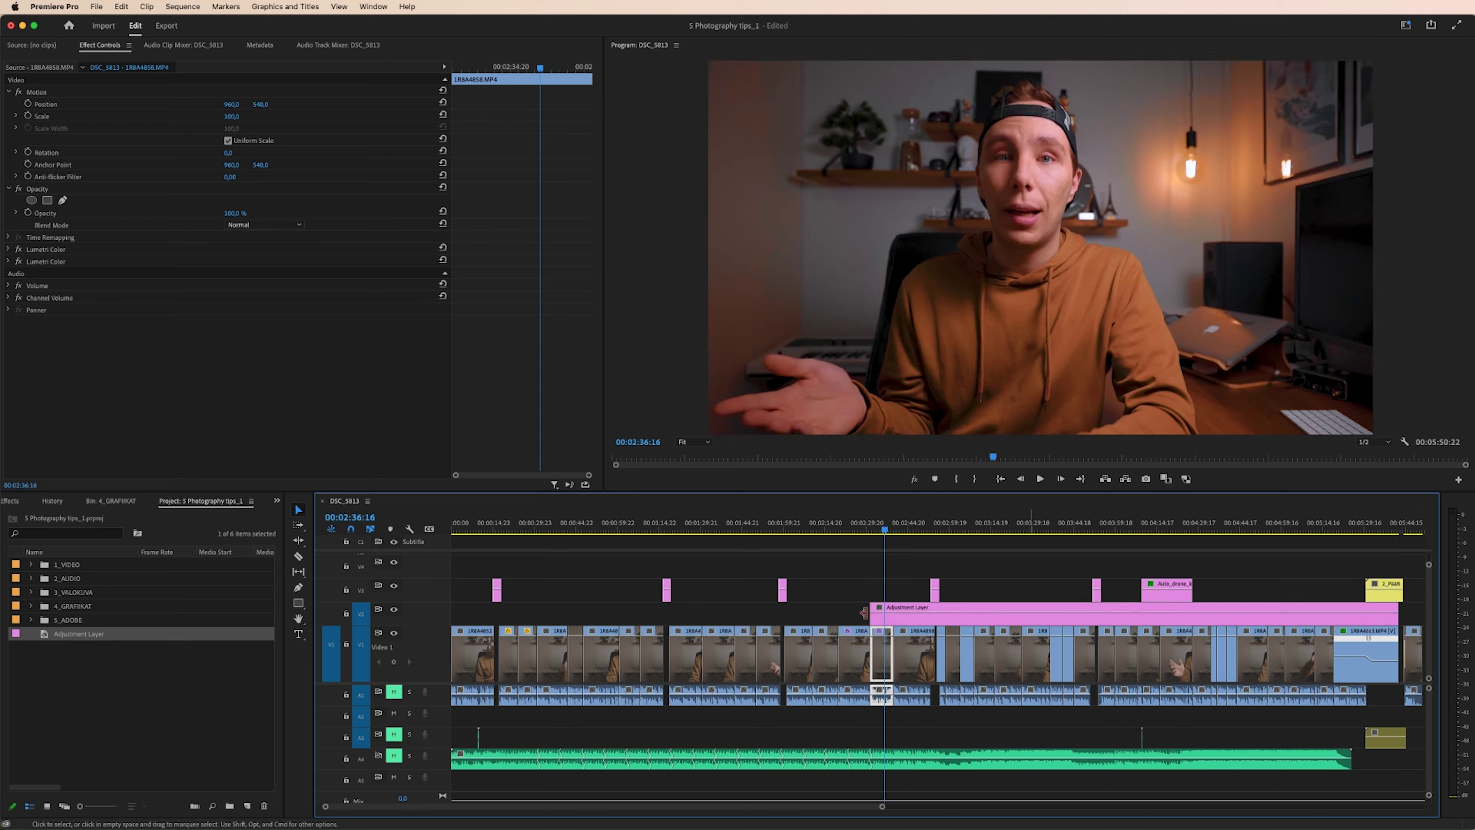
Stretch the Adjustment Layer across the whole sequence and paste both Lumetri Color grades onto it.
left_click_drag(870, 610, 409, 614)
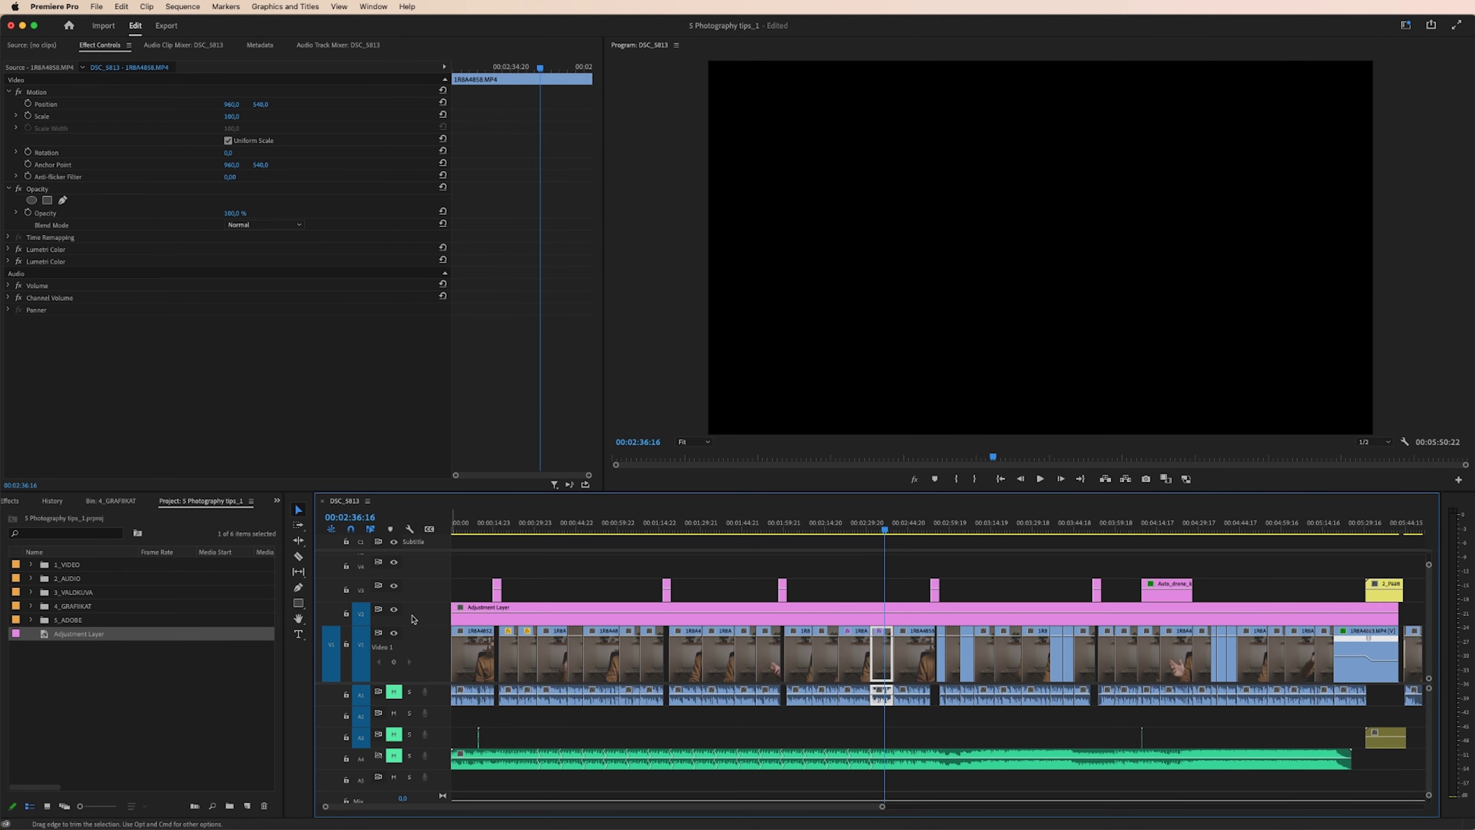
left_click(47, 249)
left_click(74, 262, "shift")
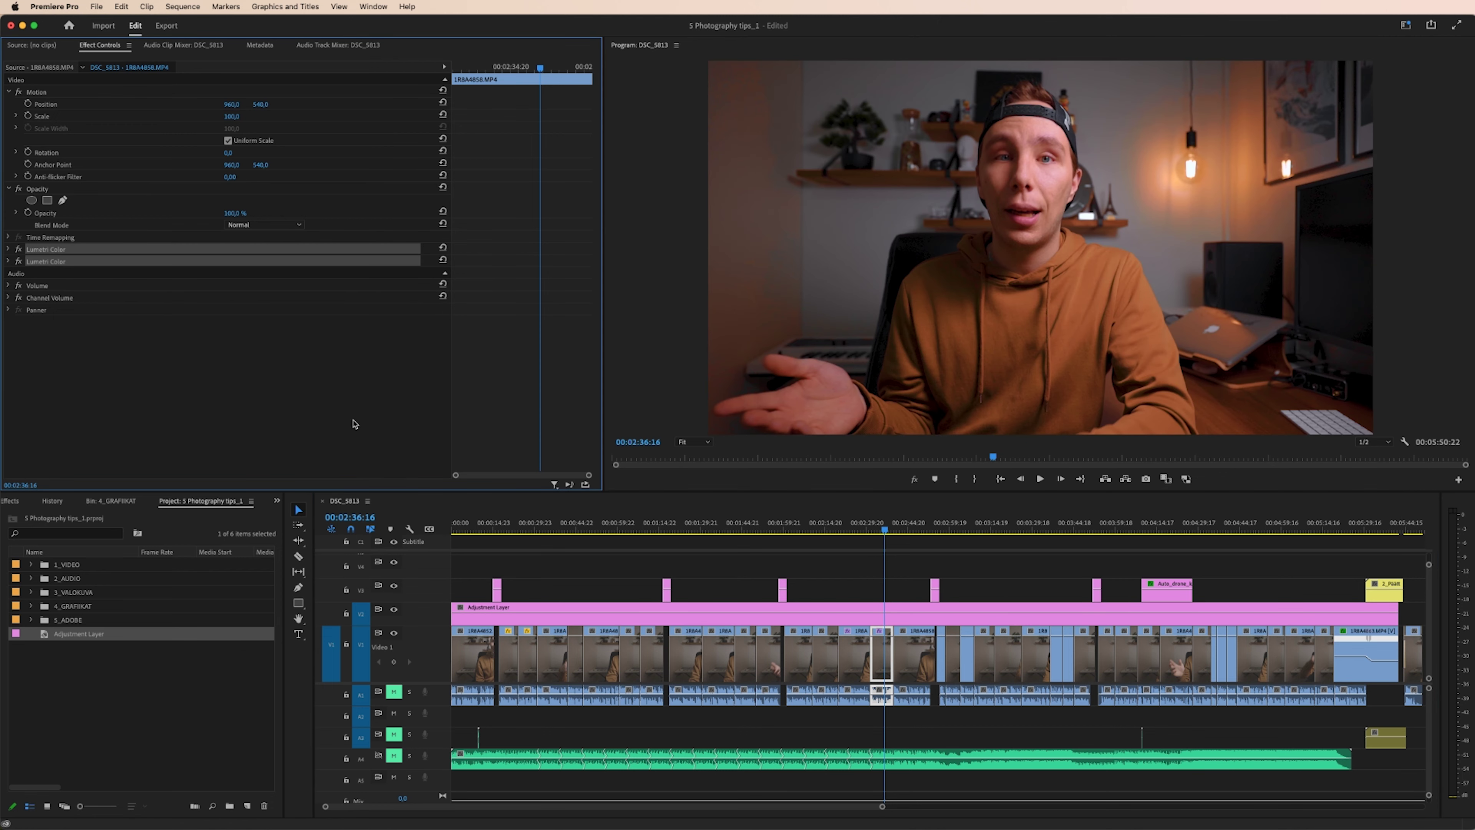
left_click(890, 621)
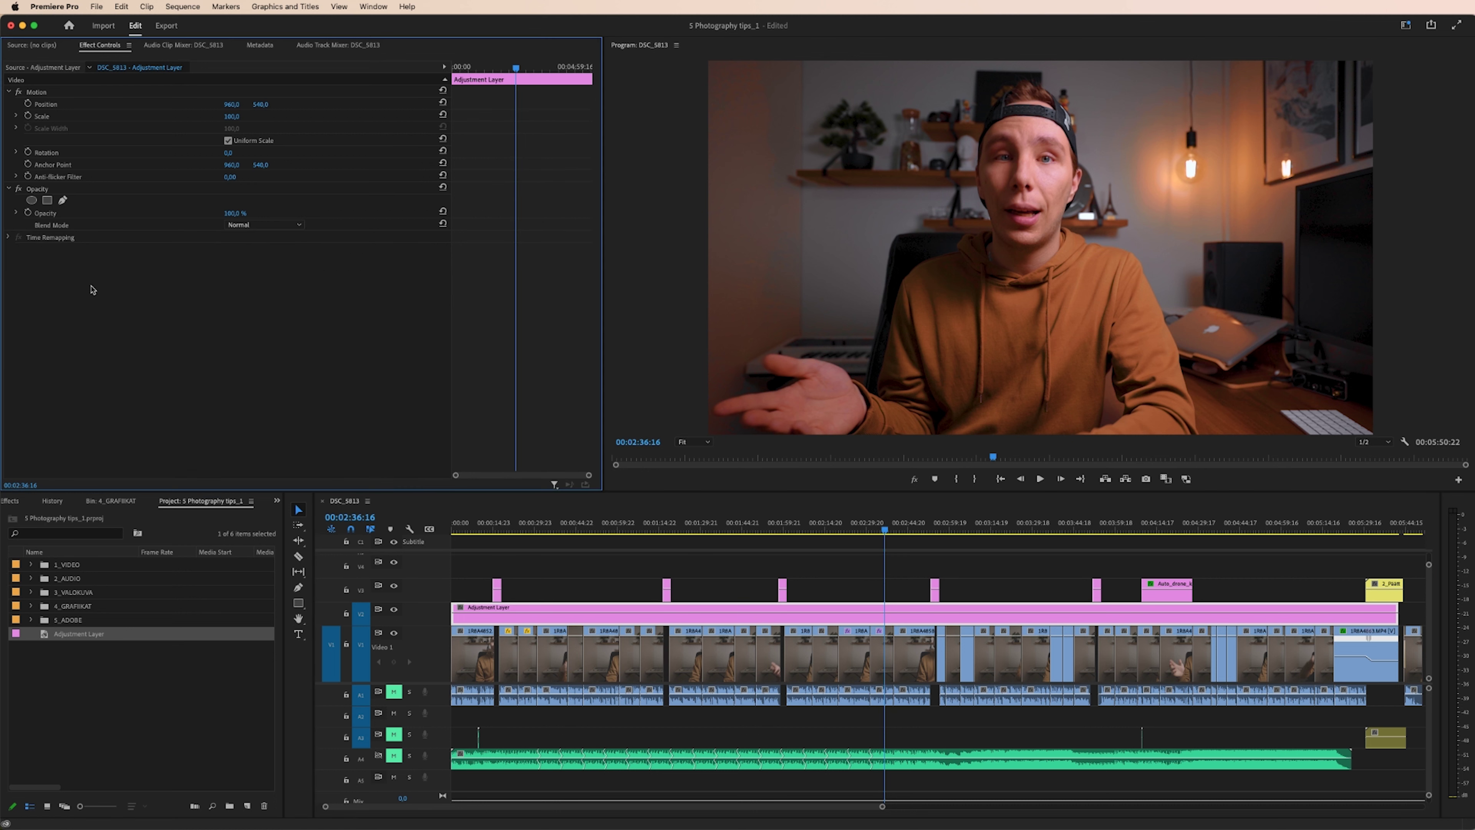
key("super+v")
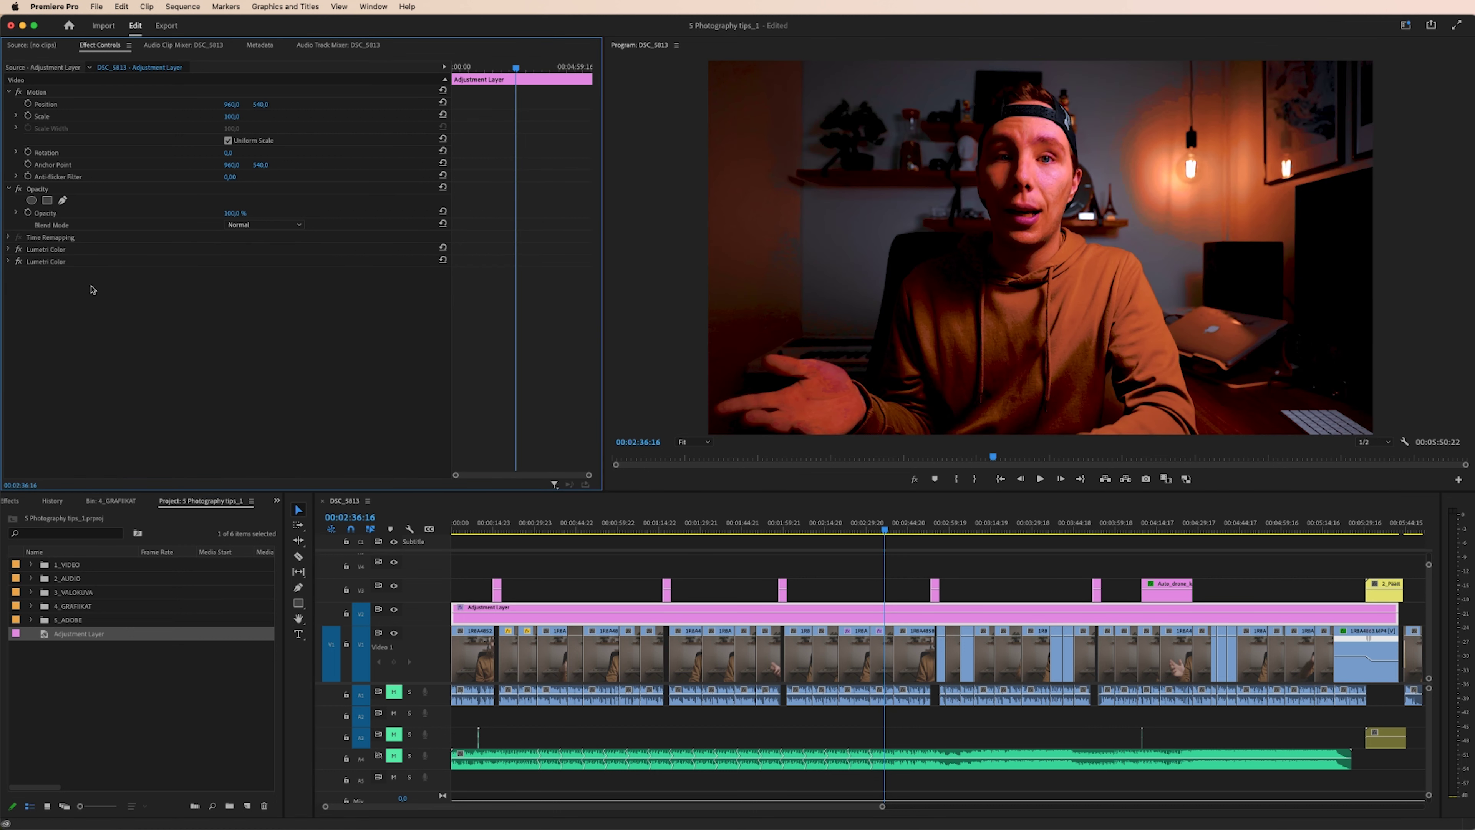
left_click(883, 659)
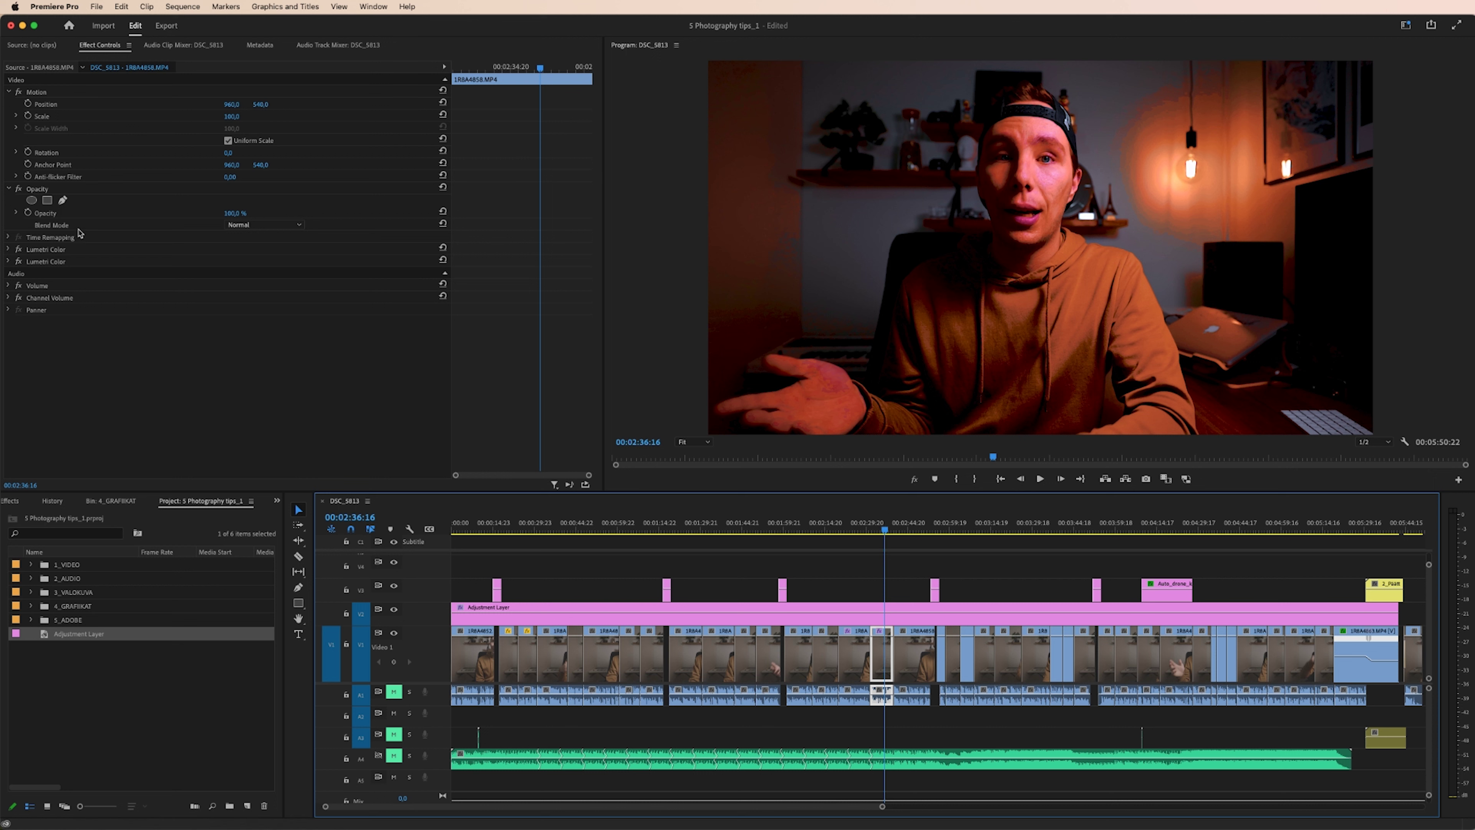
Remove both Lumetri Color effects from clip 1R8A4858.MP4.
left_click(58, 256)
left_click(59, 252)
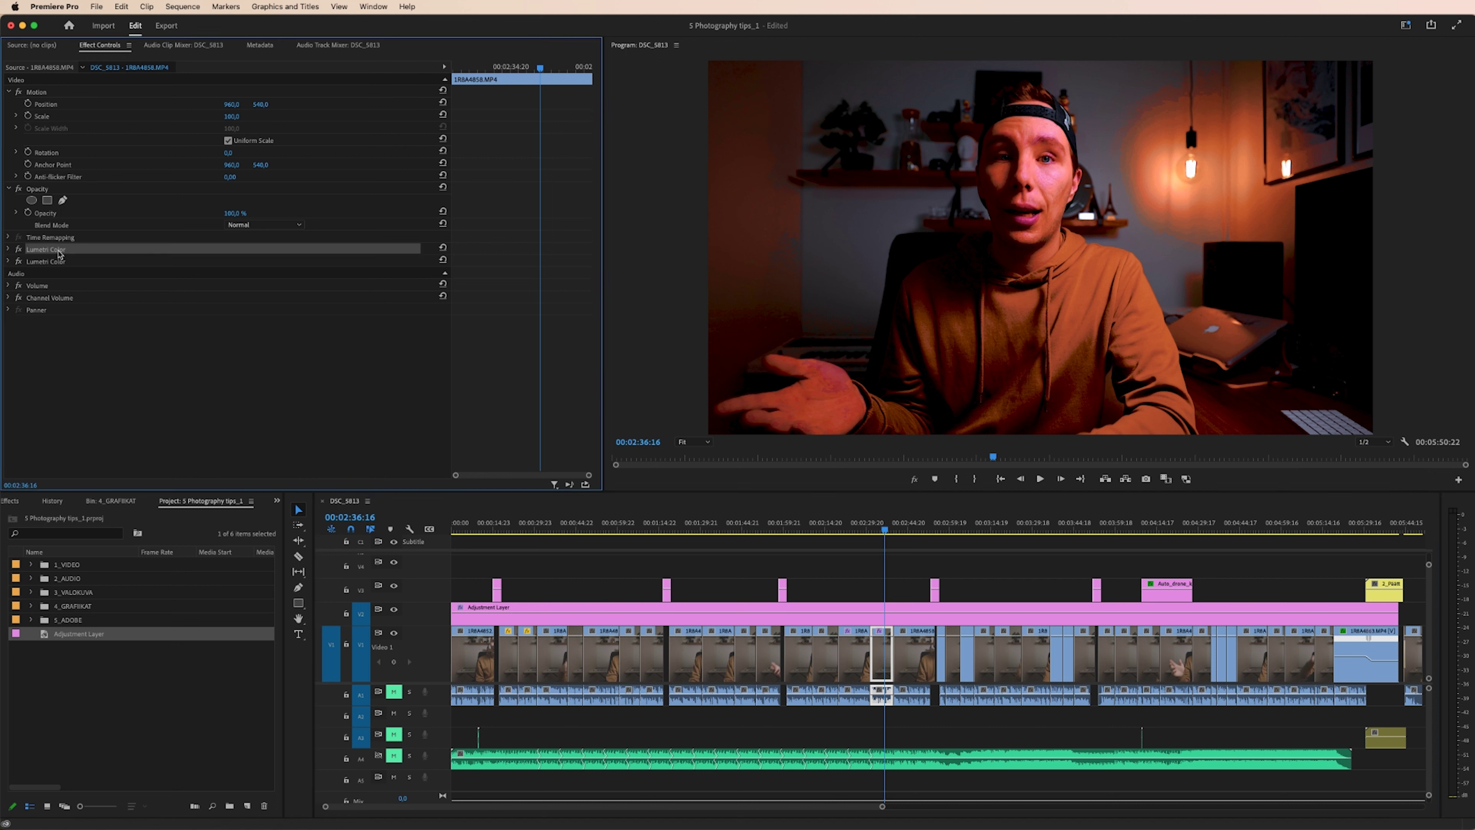
left_click(57, 261, "shift")
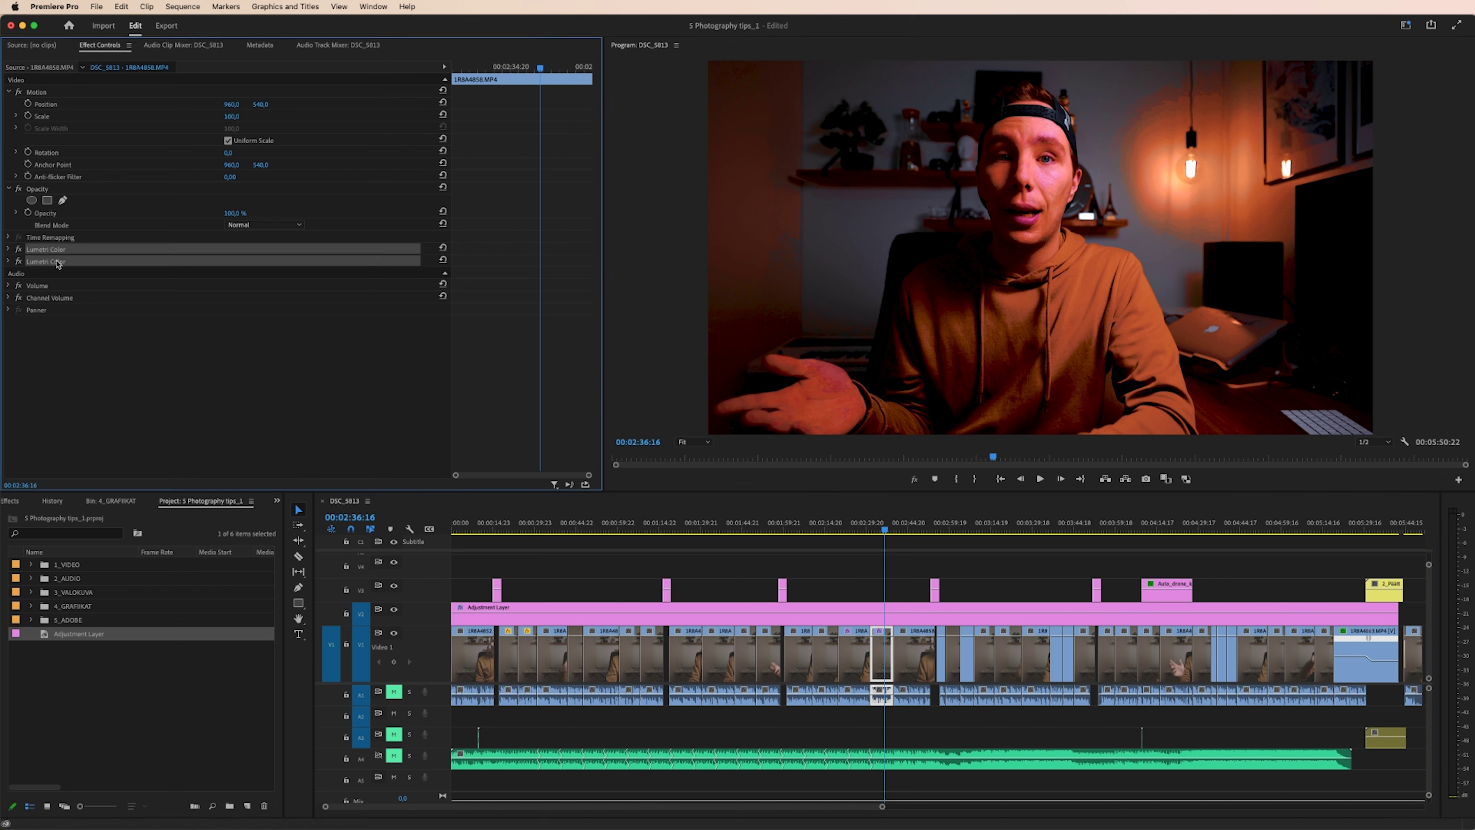
key("cmd+x")
Check the Adjustment Layer's grade near the sequence start and end.
left_click(584, 604)
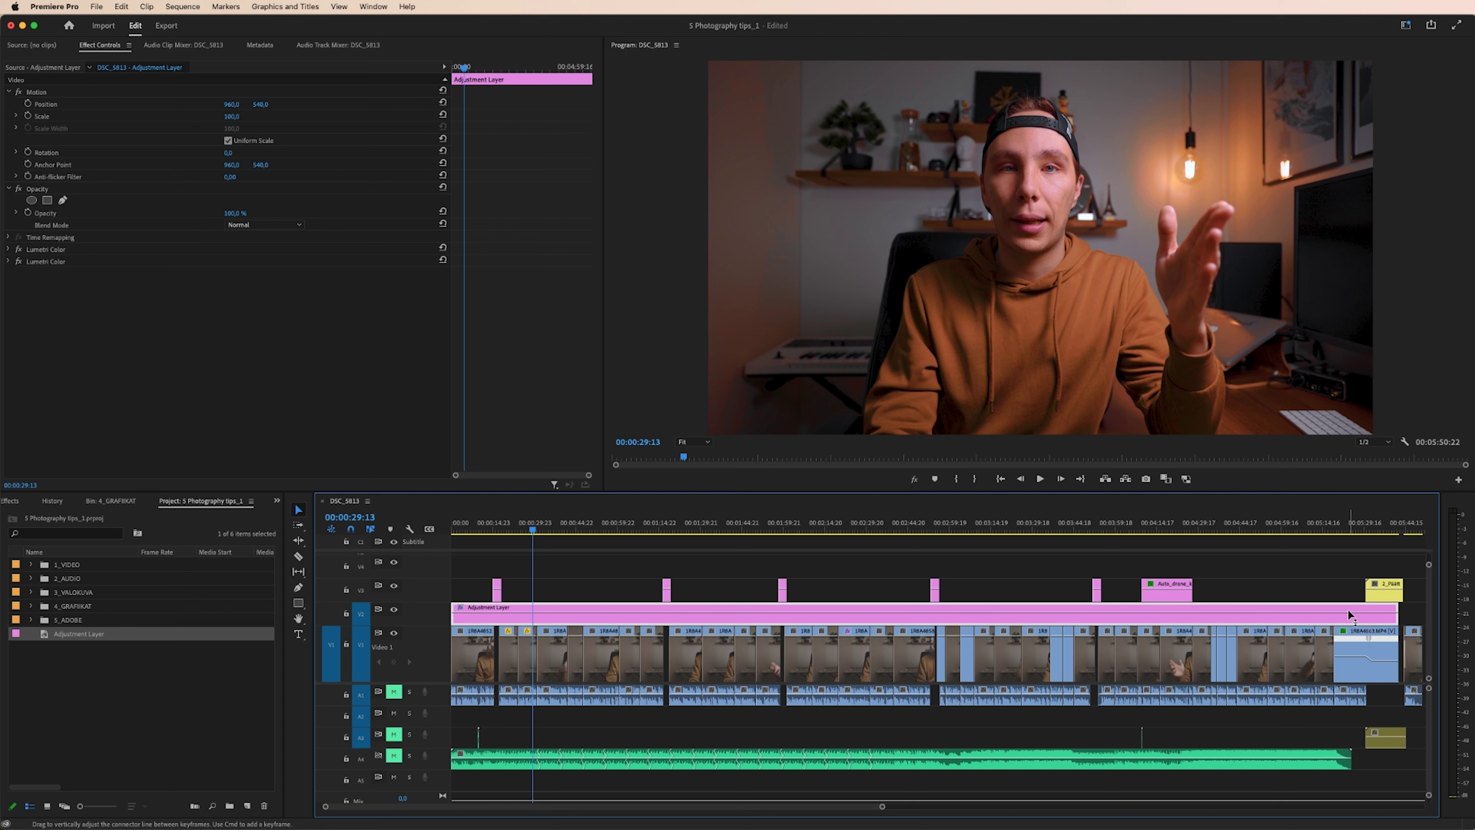
left_click(469, 530)
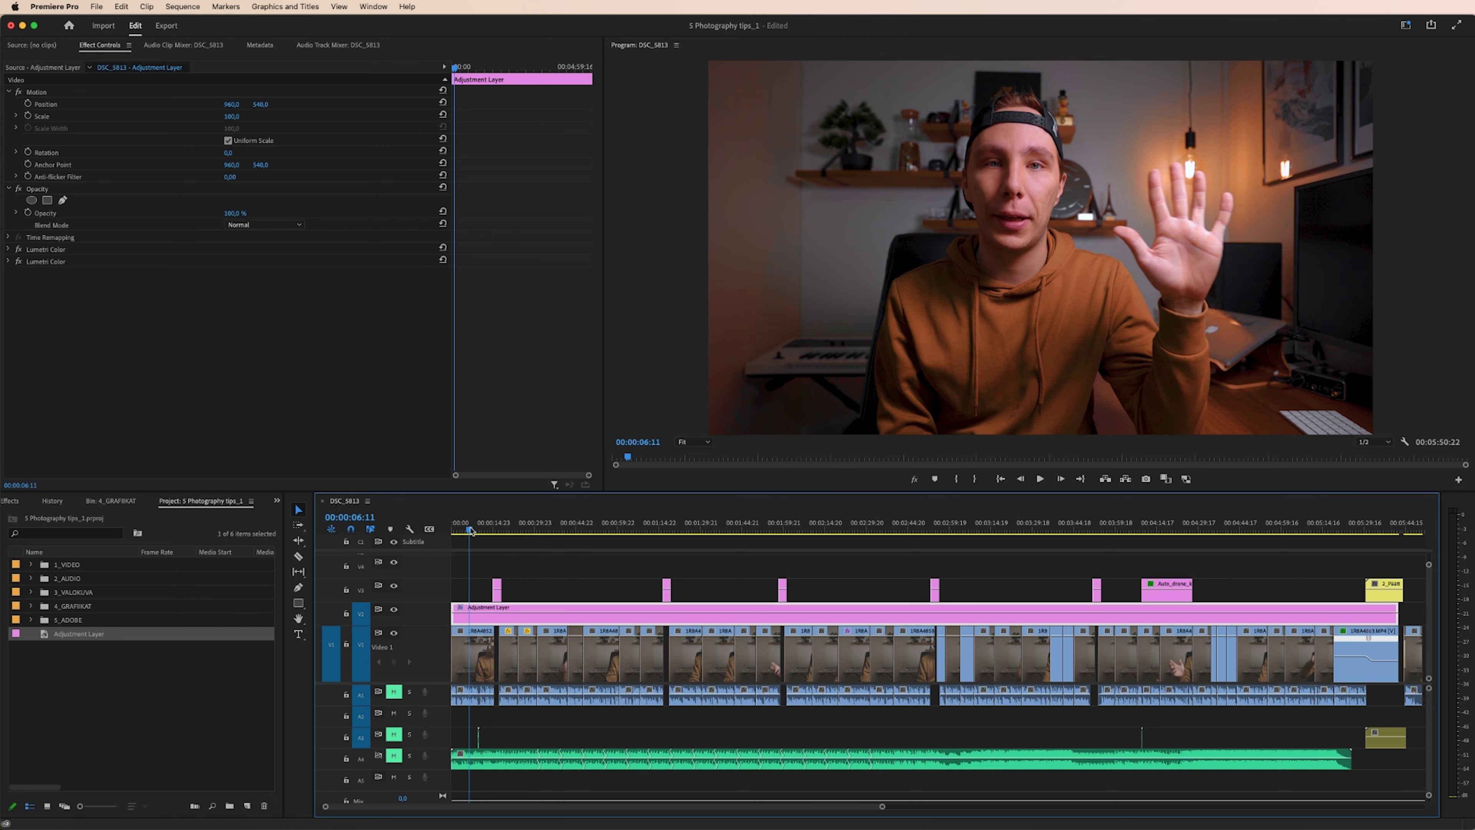
left_click(1319, 527)
left_click(880, 661)
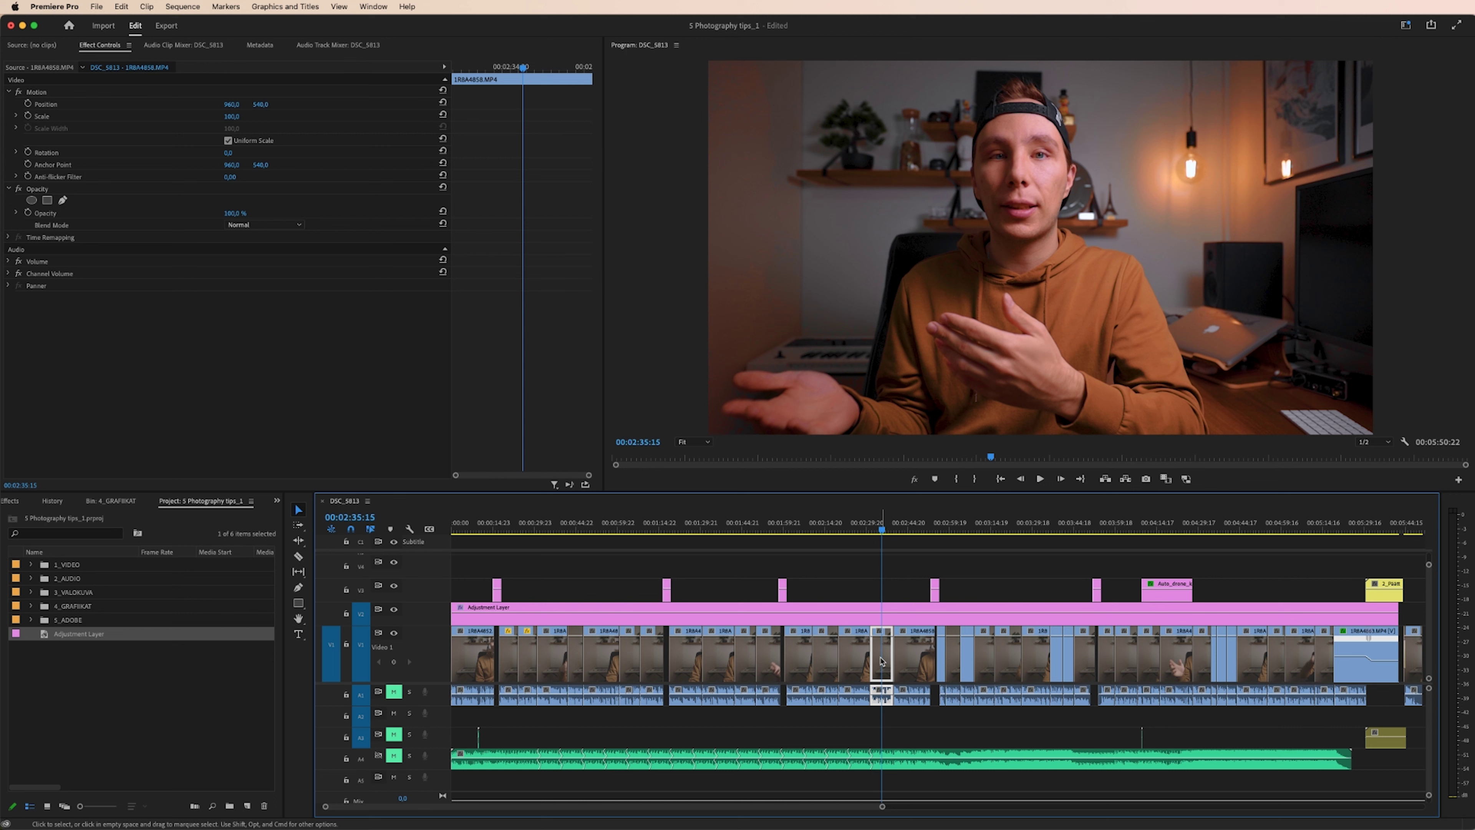
Try dragging clip 1R8A4858.MP4 up above the Adjustment Layer.
left_click_drag(880, 661, 886, 598)
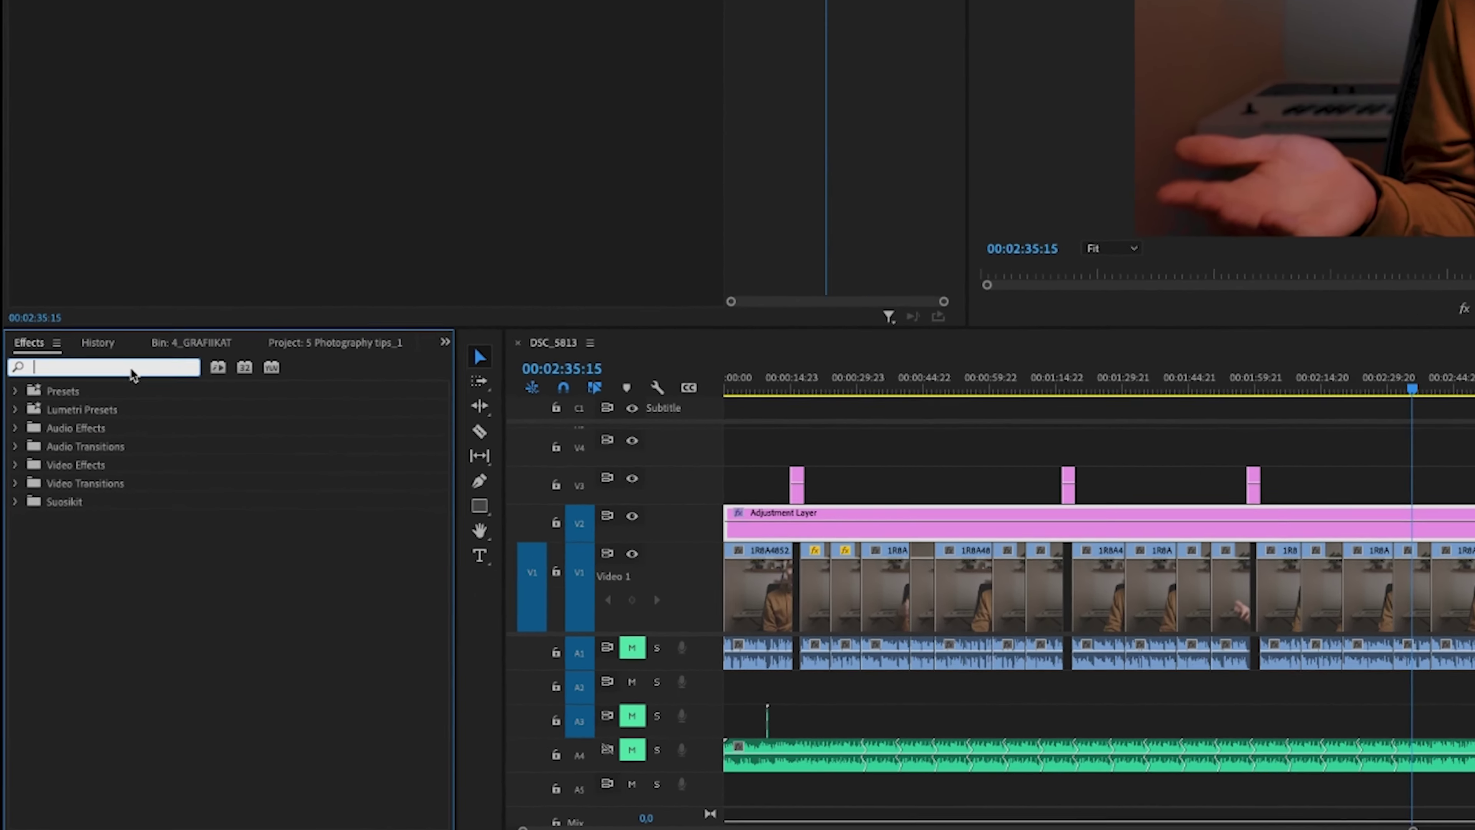
Apply the Transform effect to the Adjustment Layer and raise its Scale to 107.
type("transform")
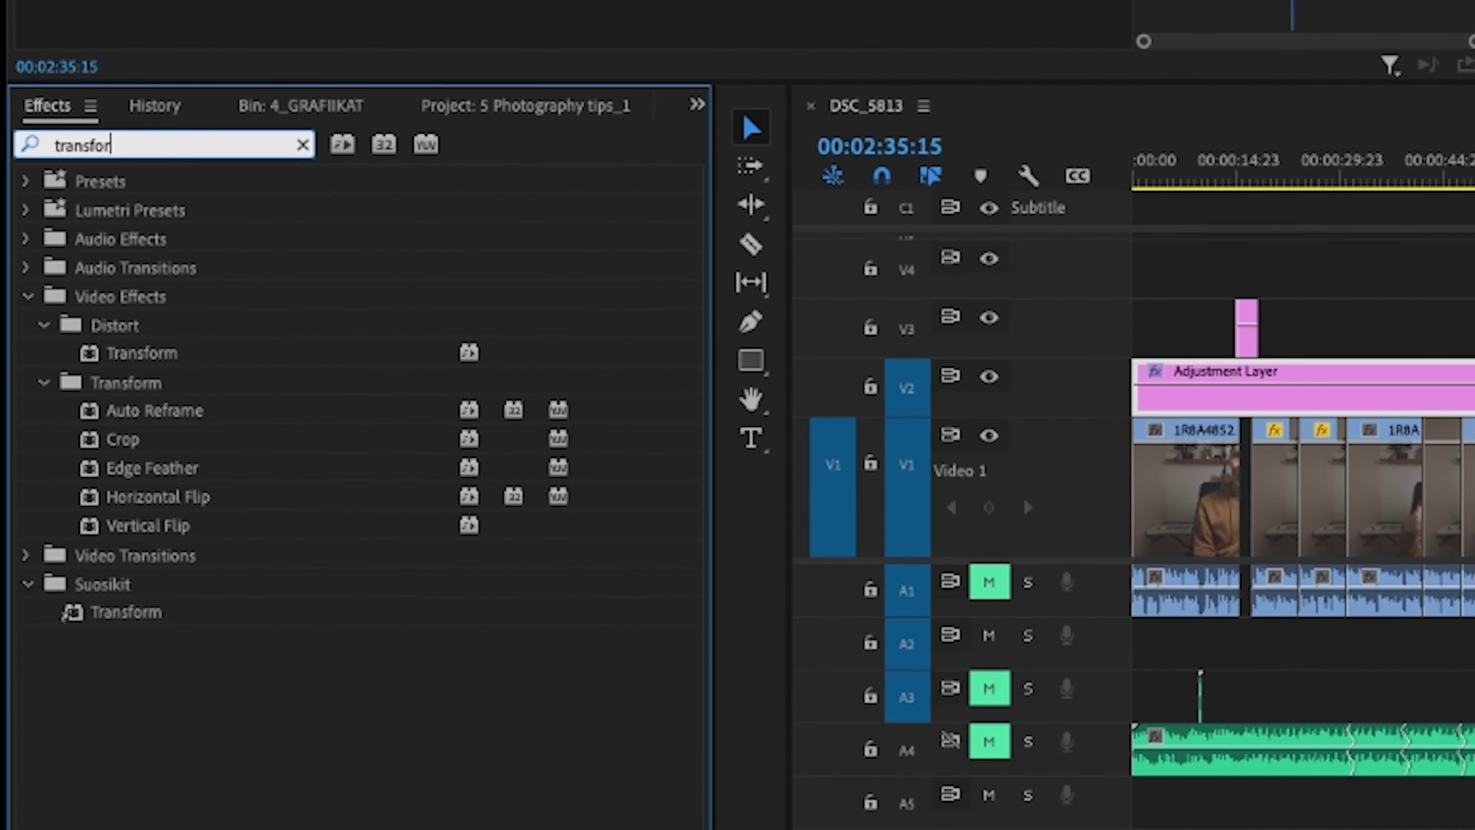
left_click(104, 337)
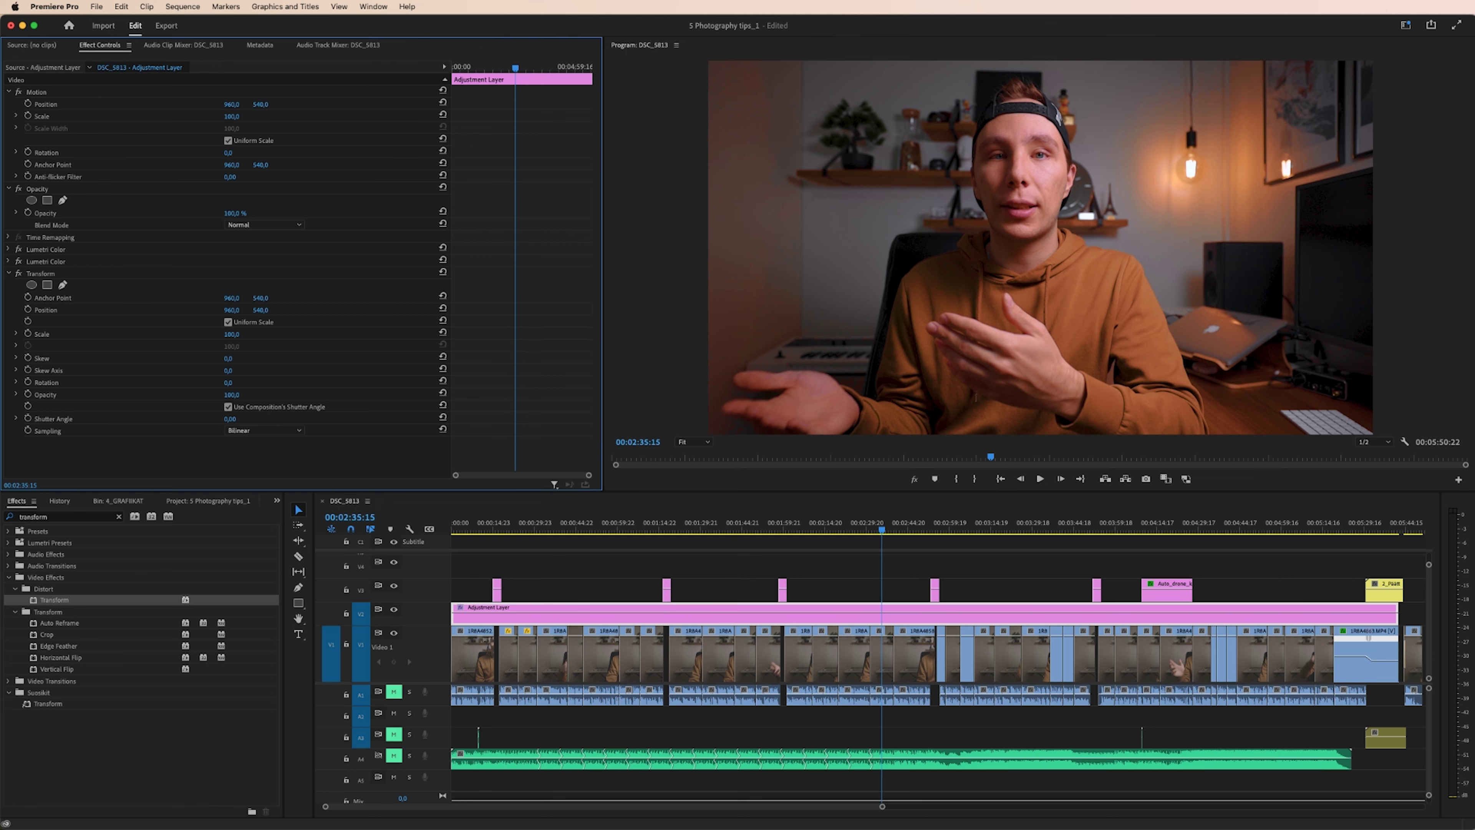
left_click_drag(232, 333, 239, 334)
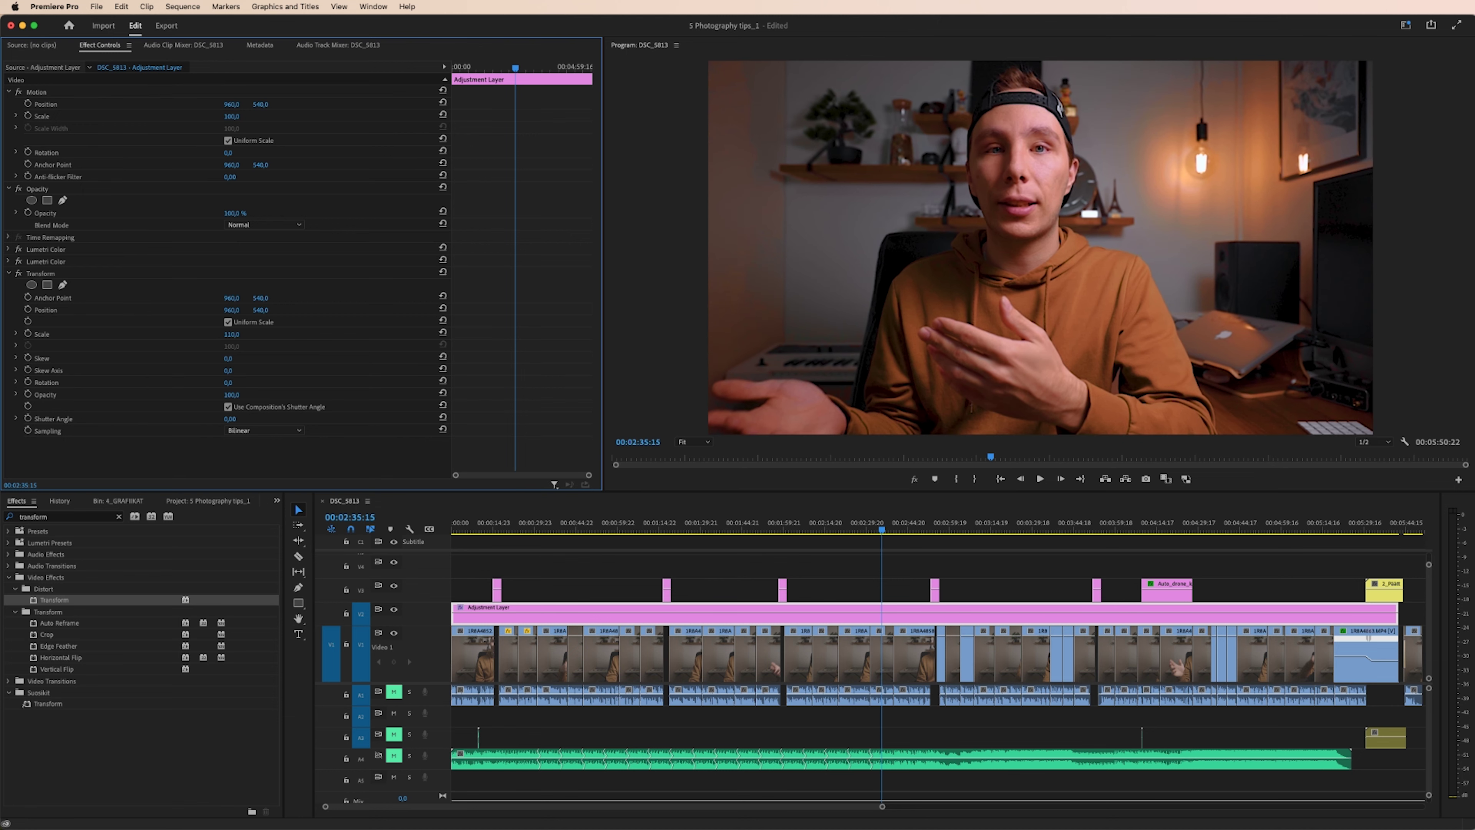